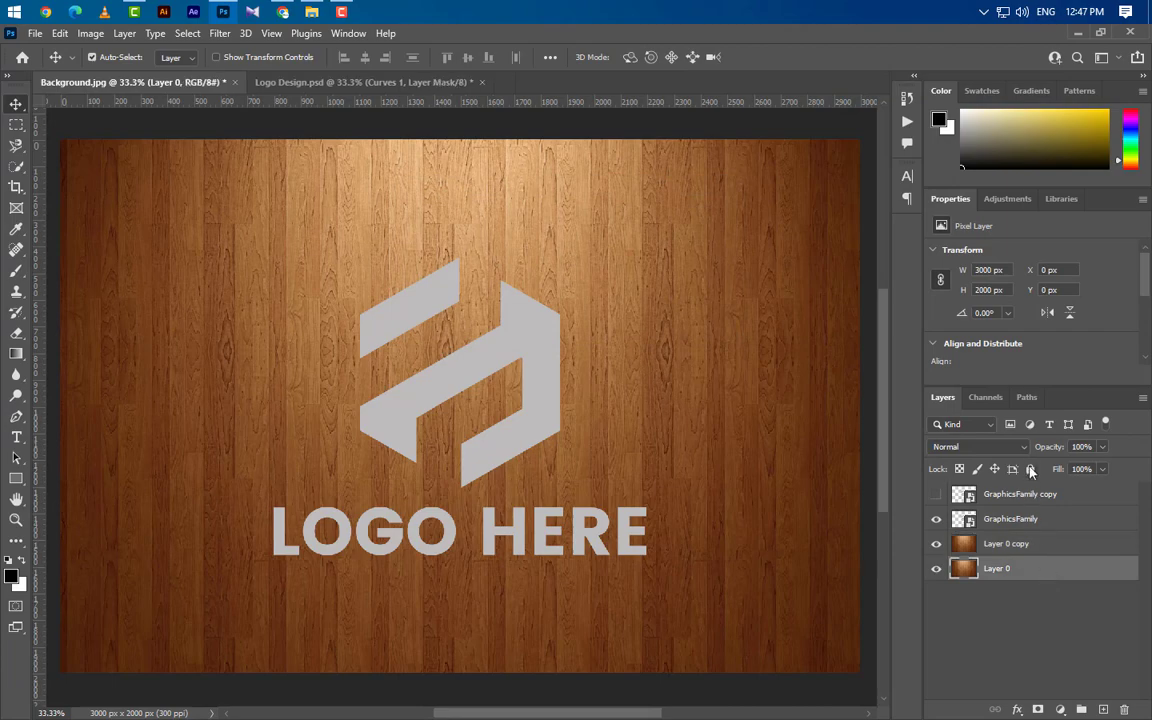
Lock Layer 0, and move Layer 0 copy above the GraphicsFamily layer as a clipping mask on it
click(1030, 469)
click(1078, 548)
drag(1078, 548, 1068, 508)
right_click(1068, 522)
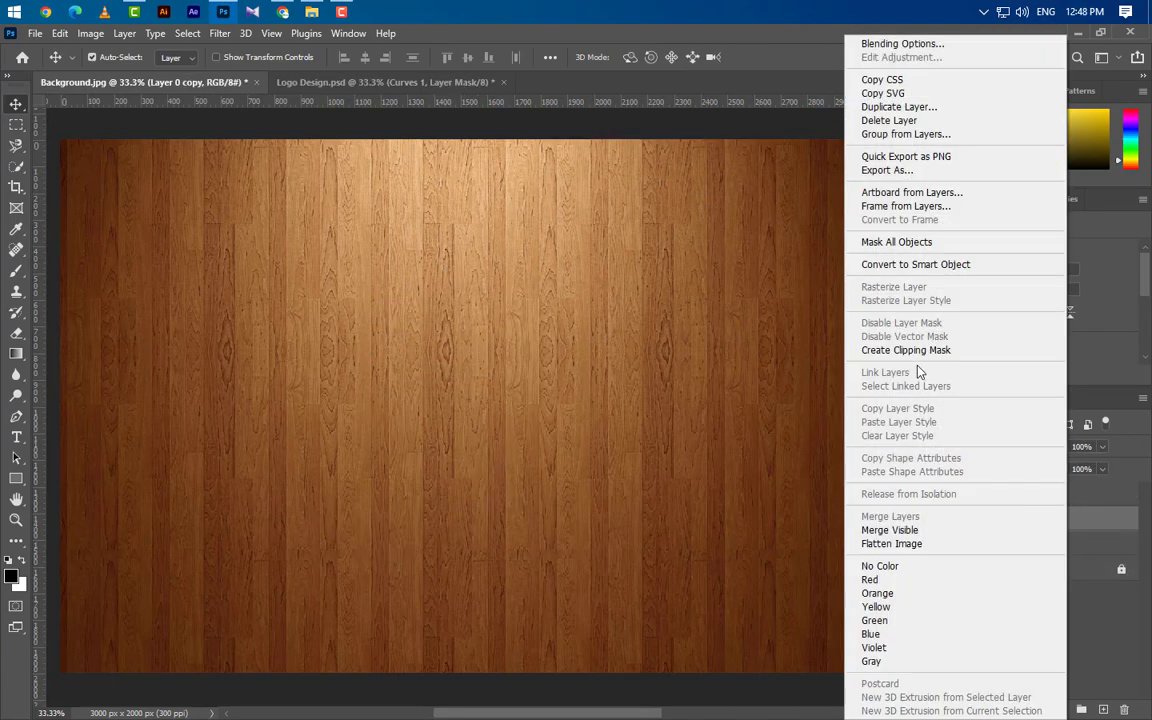
click(920, 352)
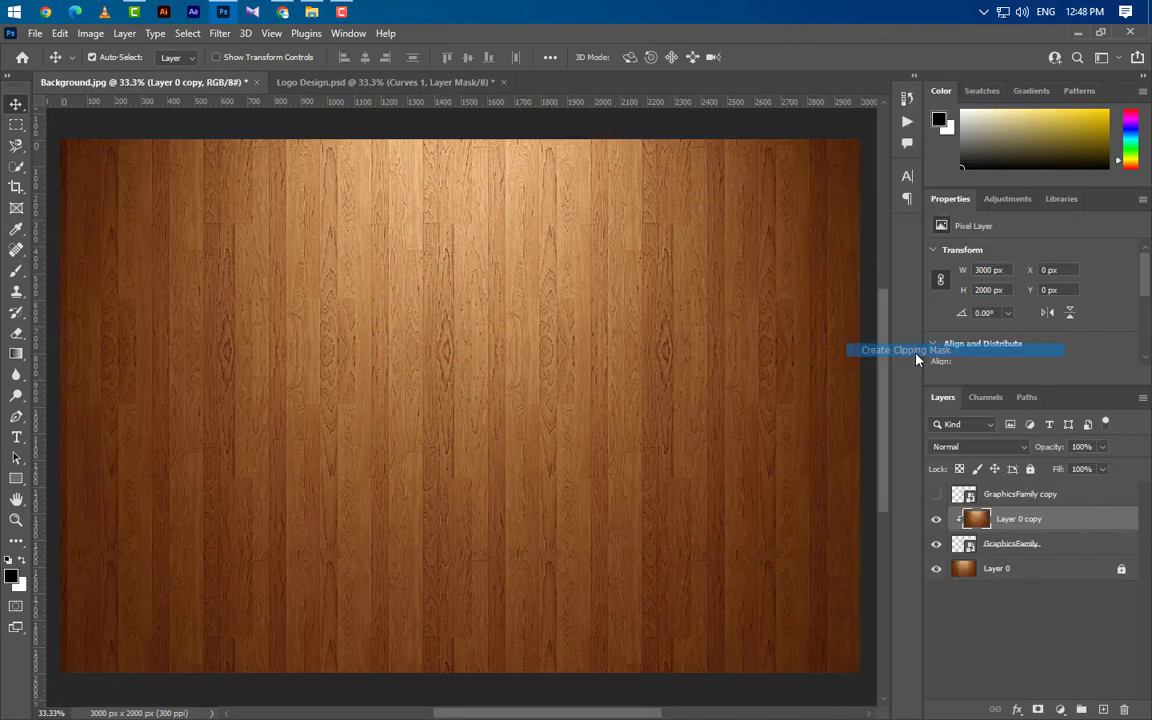
Add a Levels adjustment above Layer 0 copy with a shadow input of 55 and clip it to the logo
click(1060, 709)
click(1046, 490)
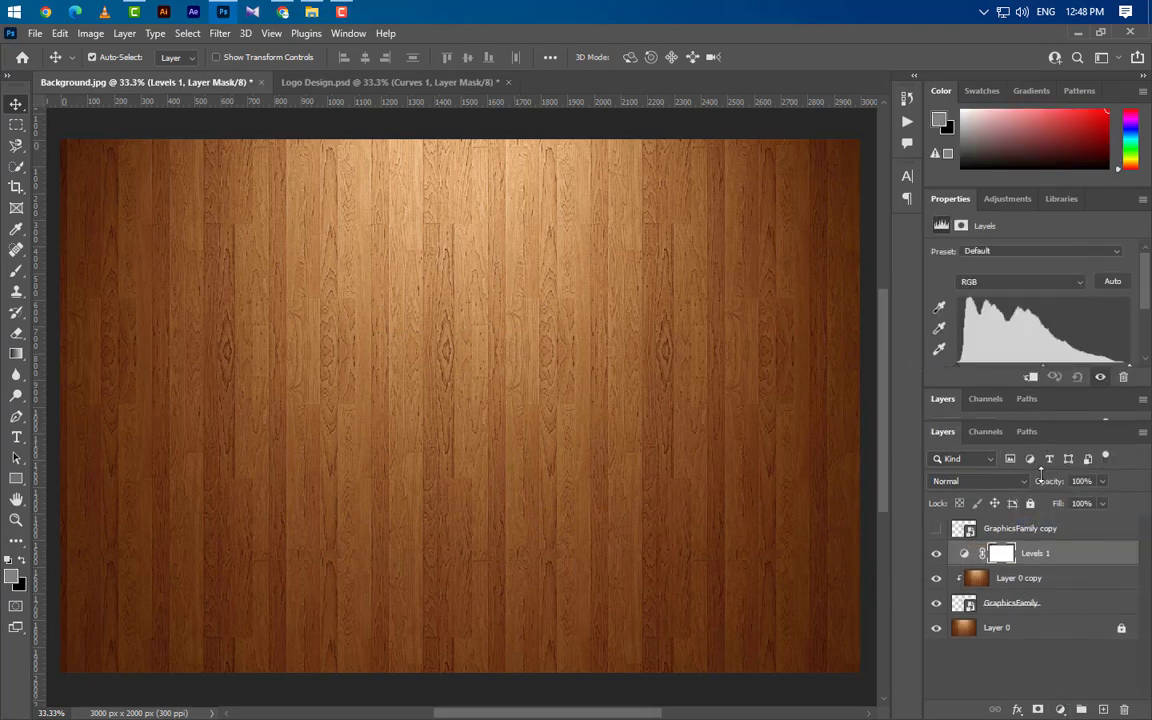
click(978, 383)
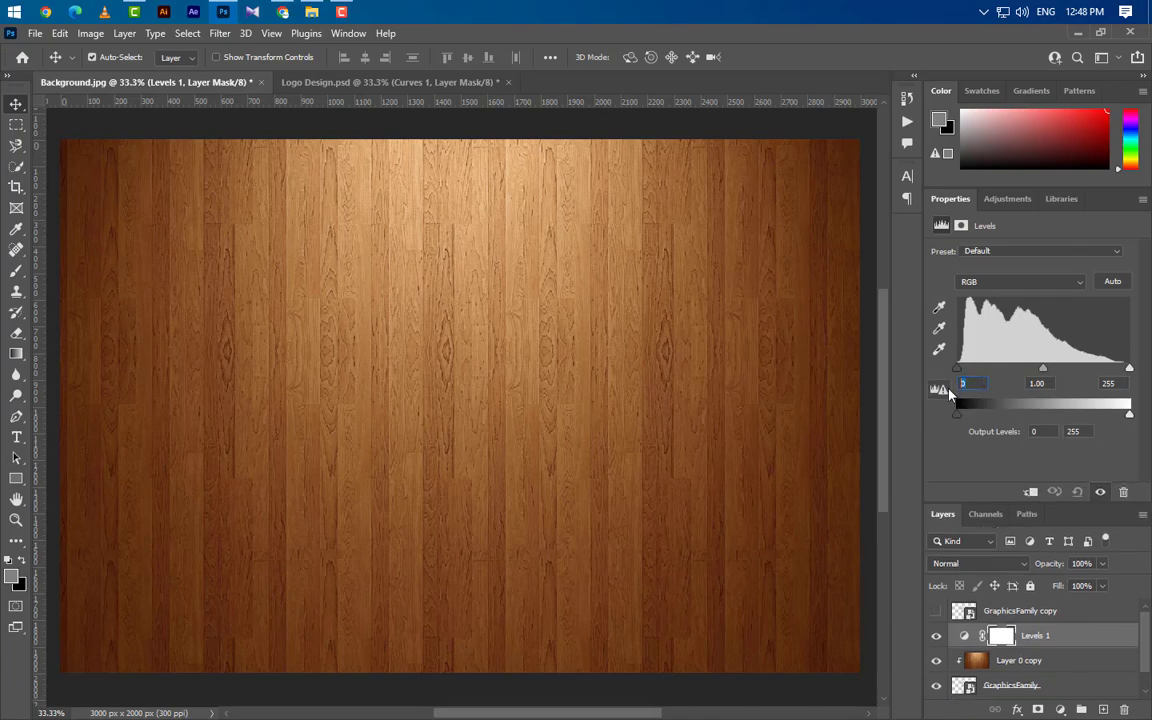
text(55)
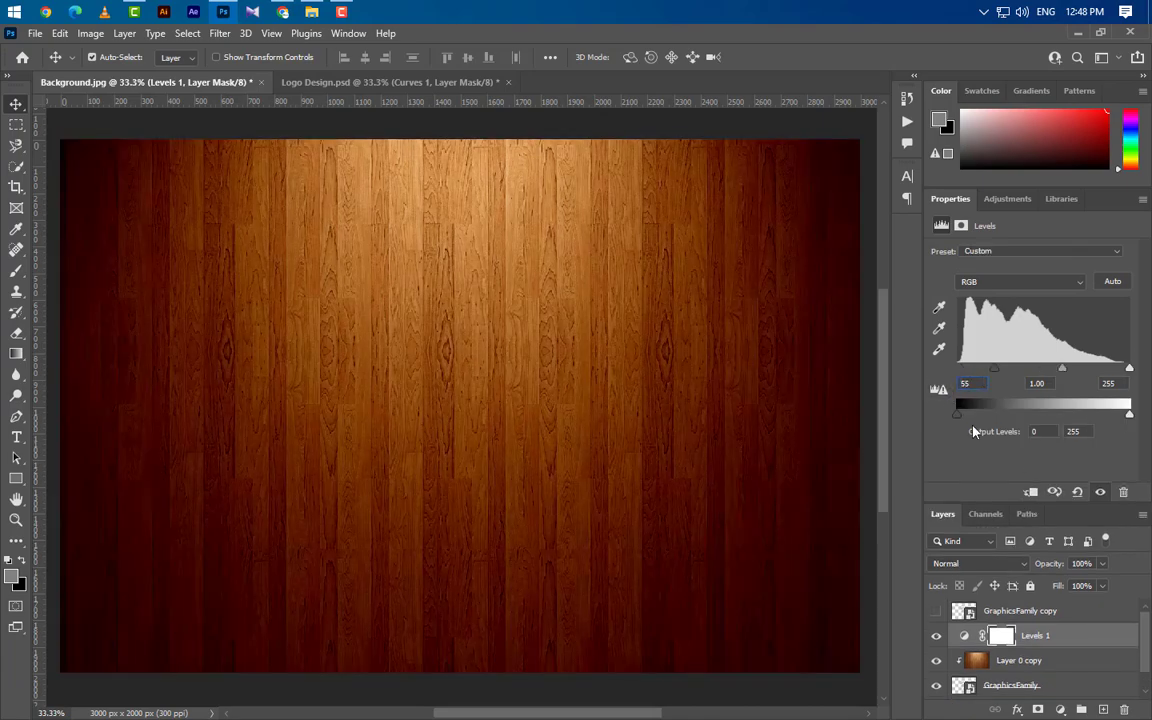
right_click(1068, 640)
click(960, 352)
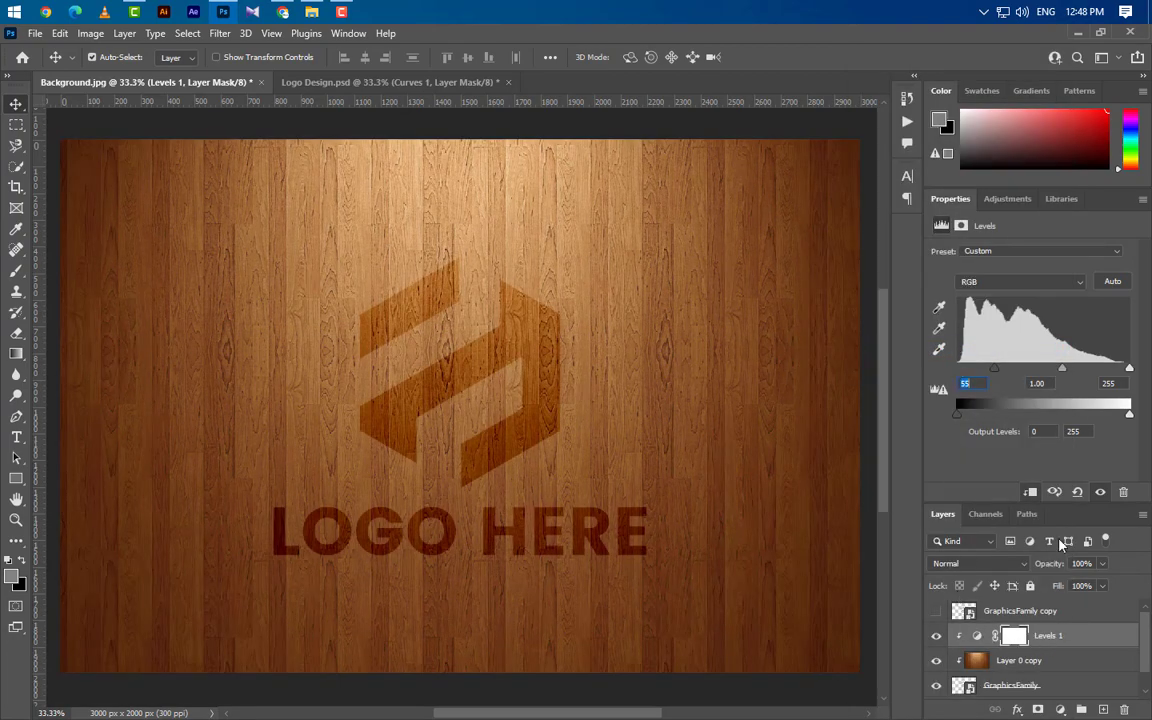
drag(1054, 472, 948, 356)
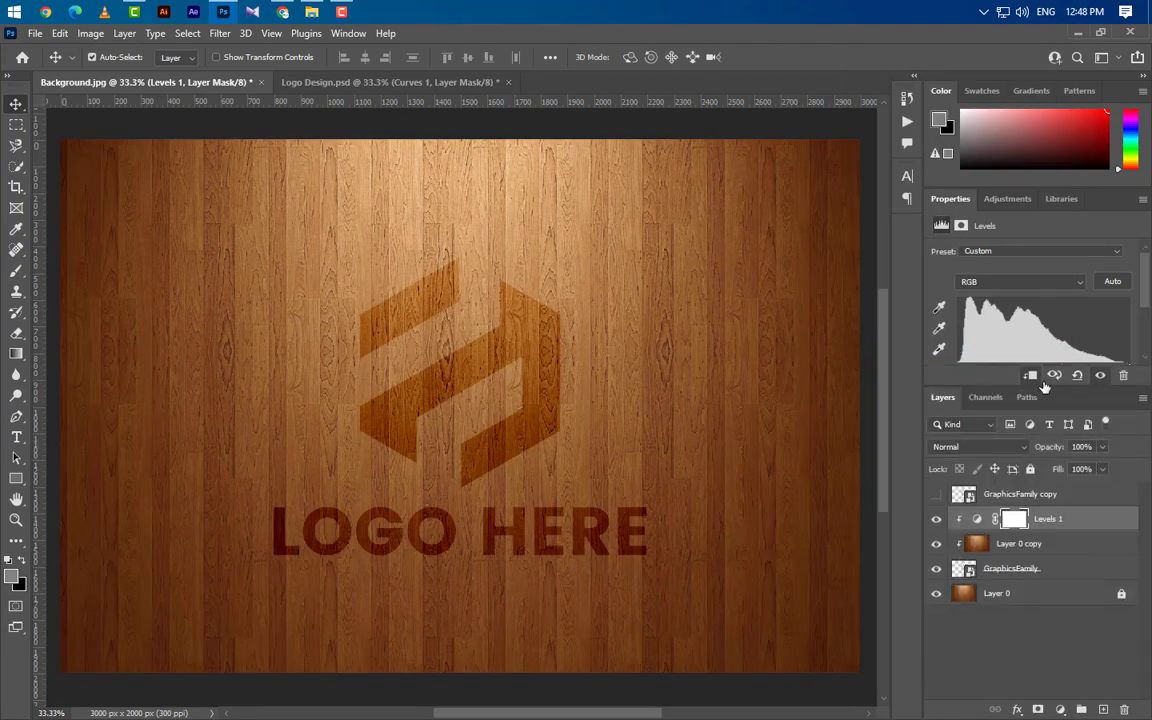
Show the GraphicsFamily copy layer and set its fill to 0%
click(1076, 497)
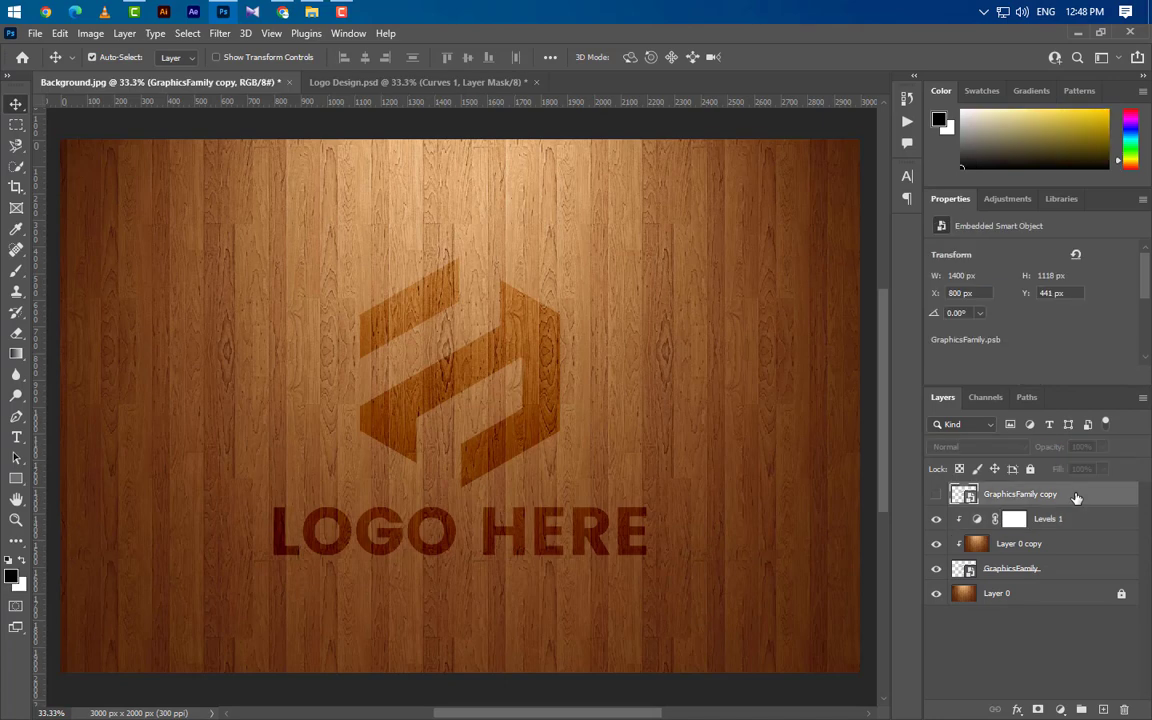
click(936, 494)
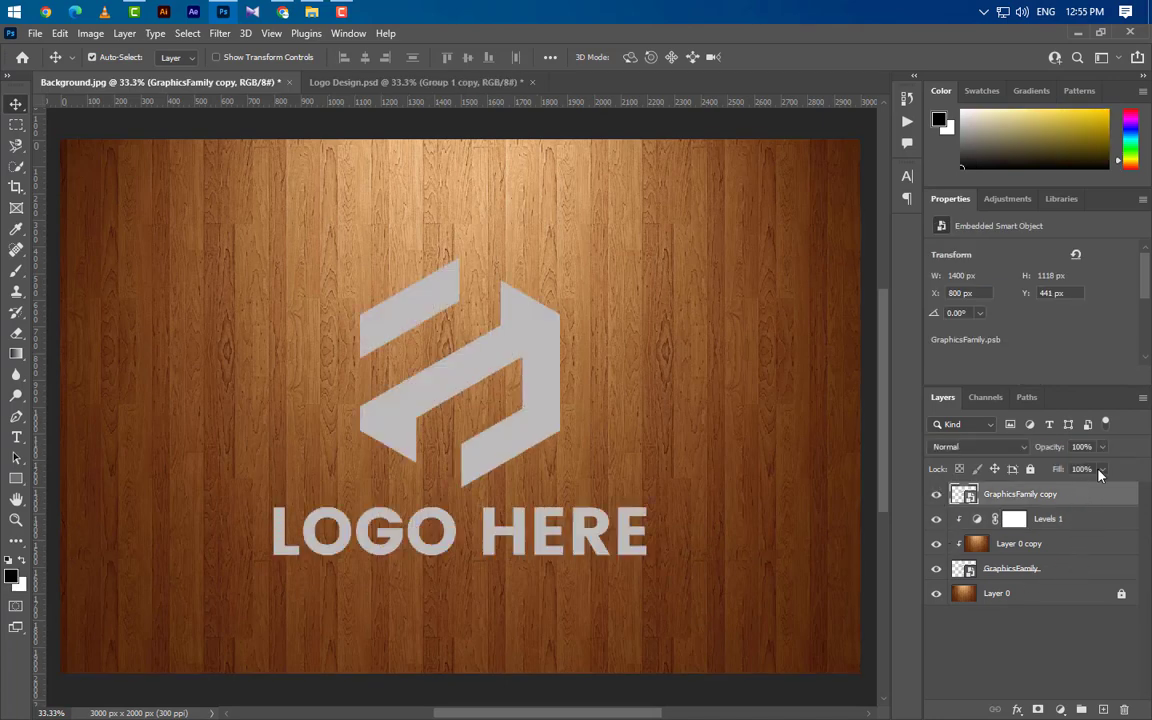
click(1101, 469)
drag(1099, 484, 1010, 484)
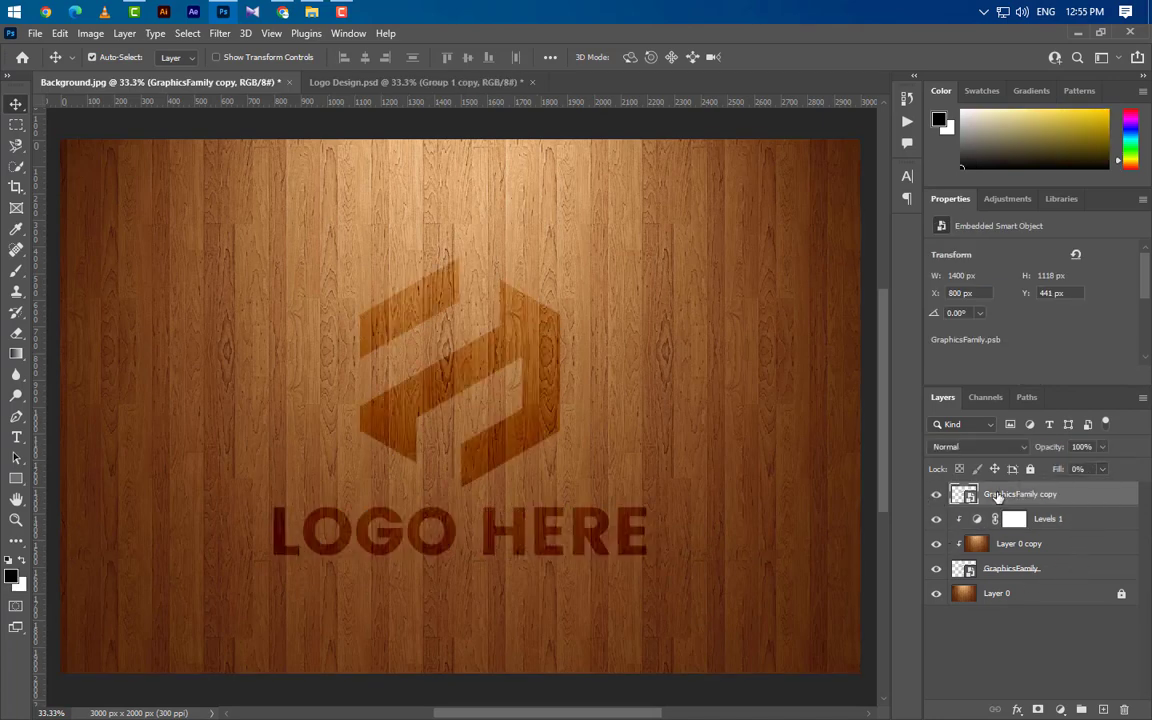
Add a Bevel & Emboss effect to GraphicsFamily copy with Emboss style, 100% depth and Down direction
right_click(1088, 493)
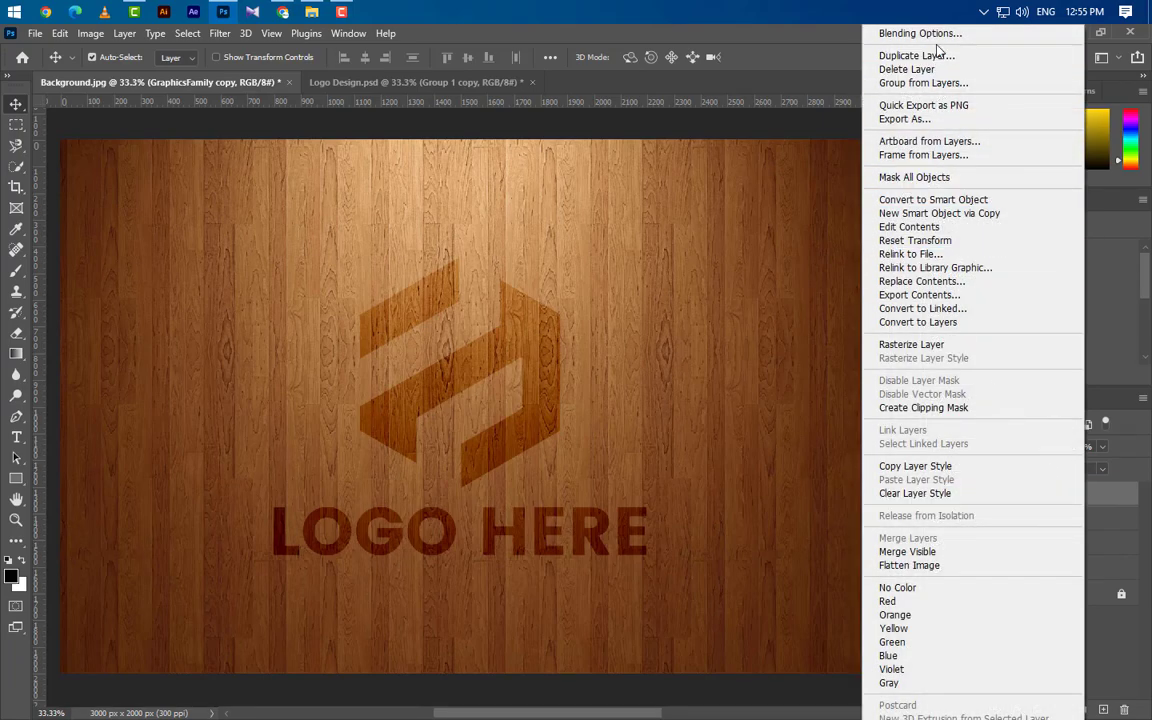
click(937, 38)
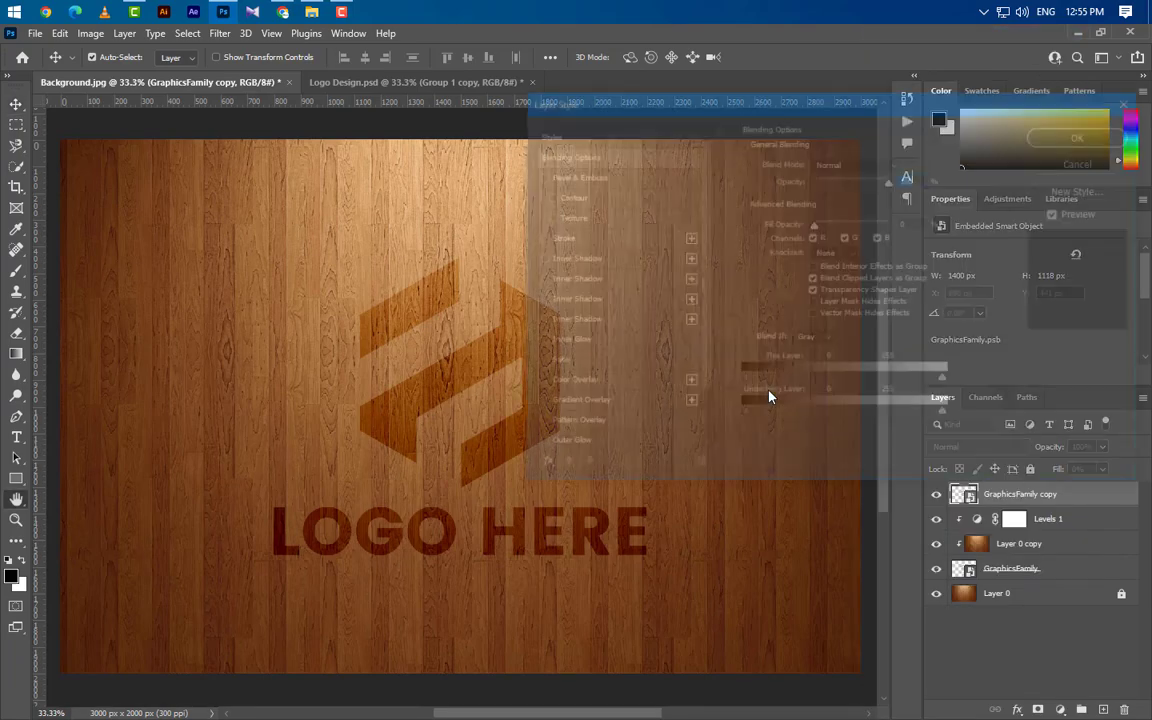
click(627, 180)
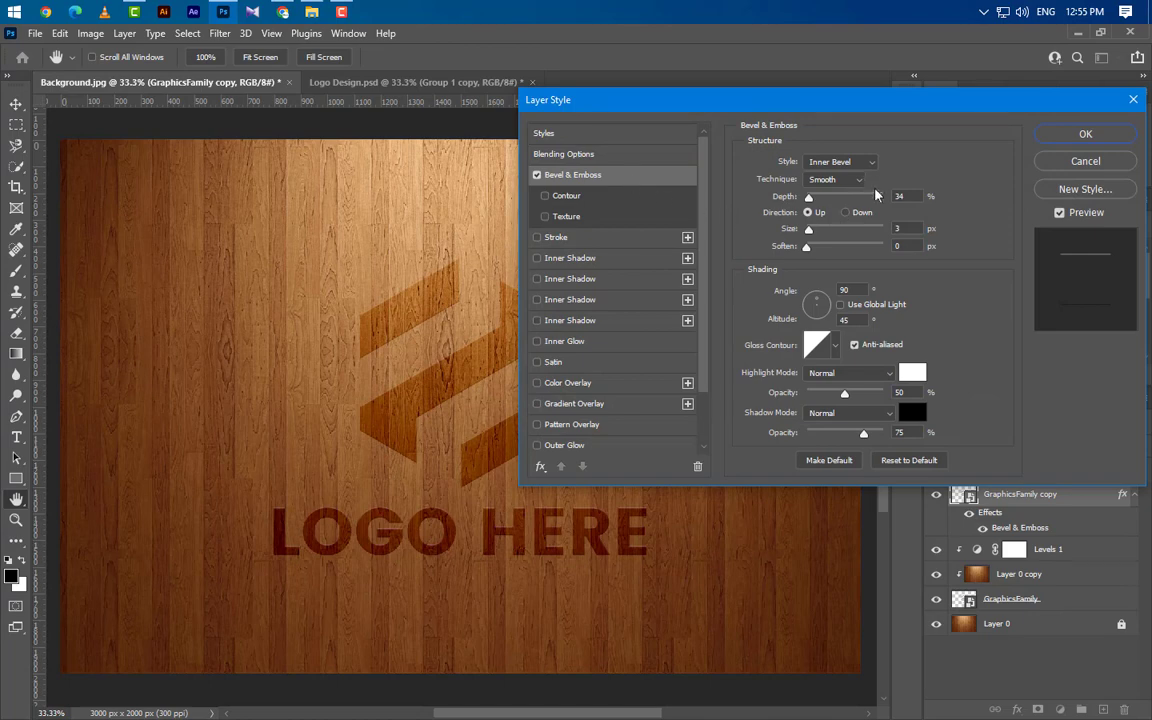
click(857, 162)
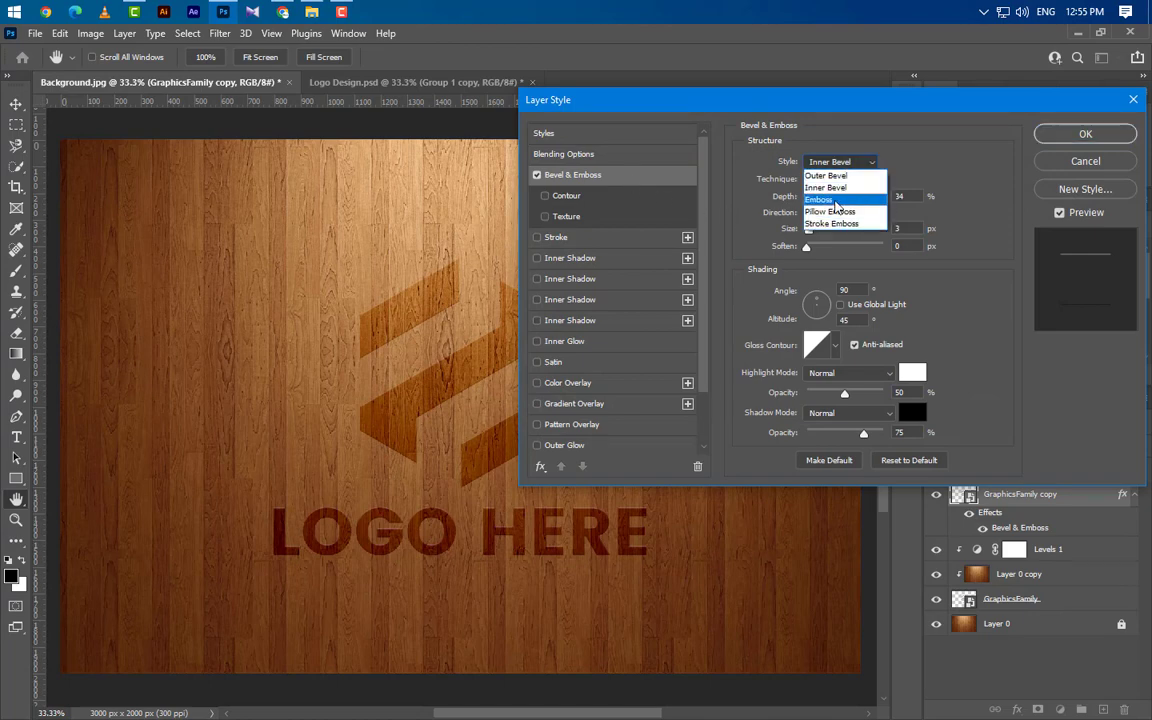
click(851, 188)
key(Tab)
key(Tab)
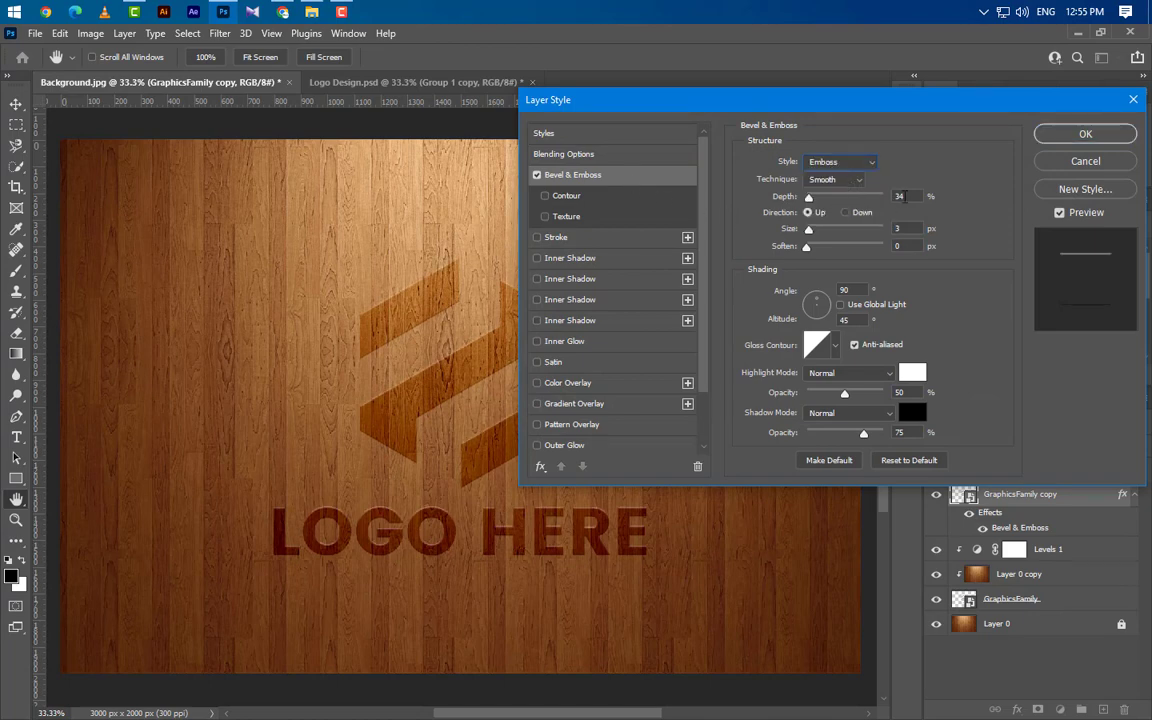
text(100)
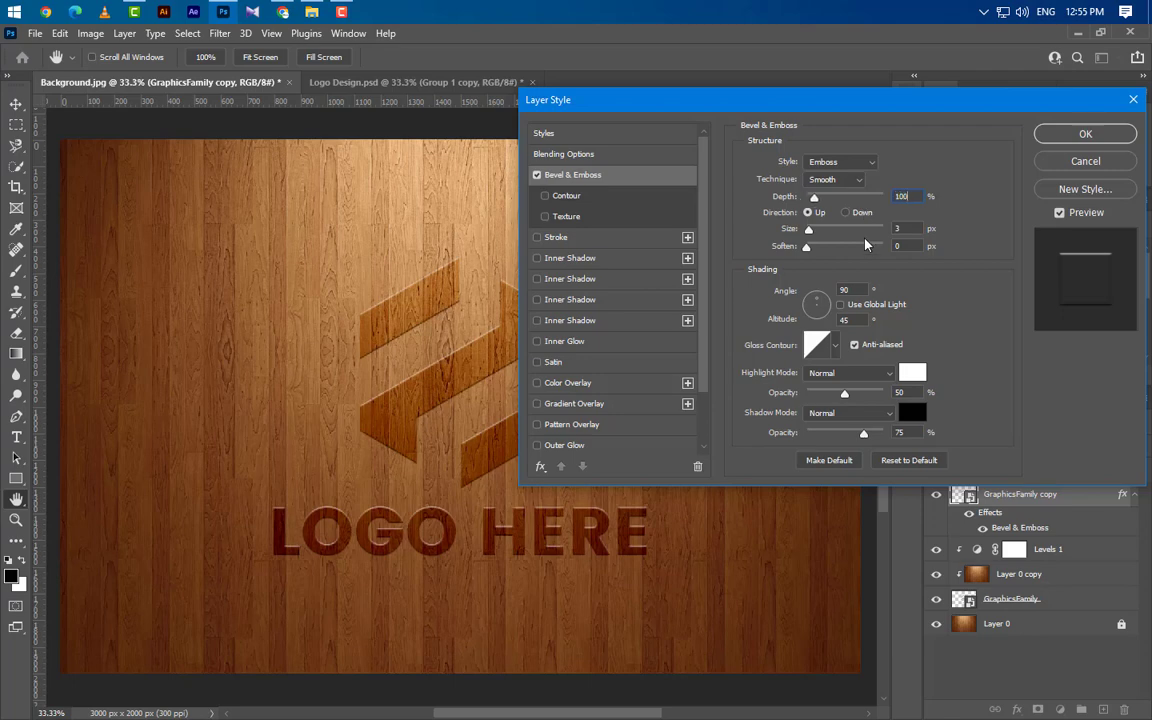
click(863, 213)
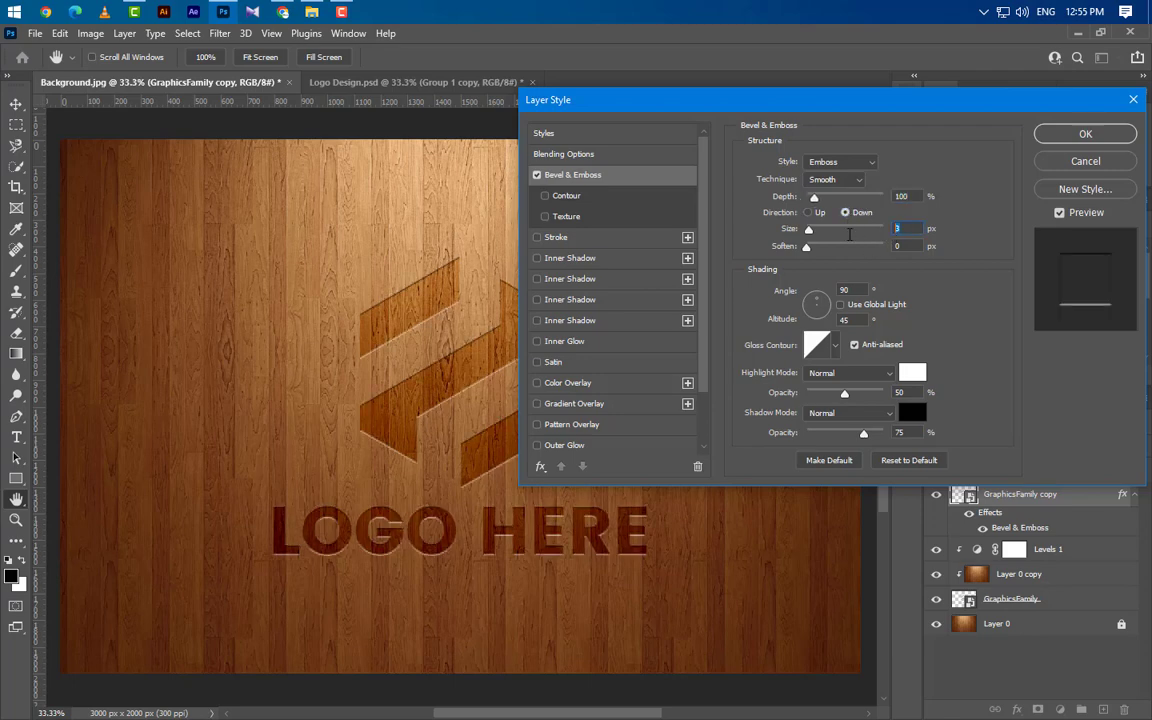
Set the Bevel & Emboss size to 5 px, soften to 1 px, angle to 120° and altitude to 20°
key(Tab)
text(5)
key(Tab)
text(1)
key(Tab)
text(120)
key(Tab)
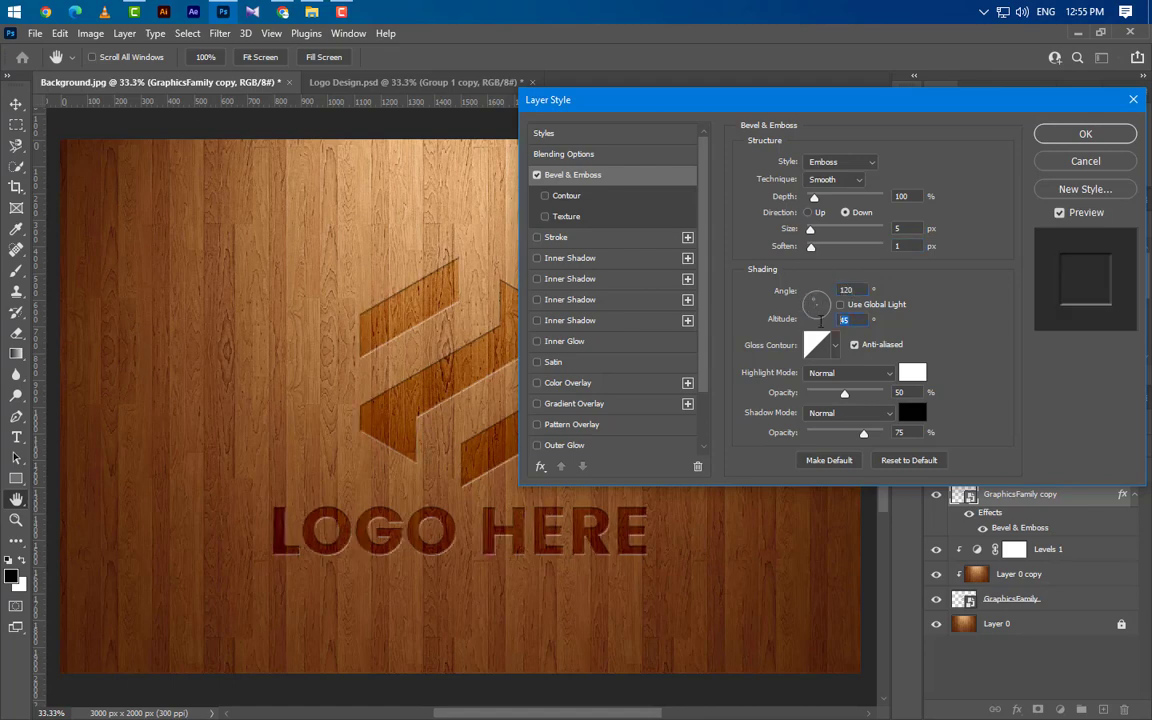
text(20)
Set the bevel's highlight mode to Lighten at 60% opacity and its shadow mode to Hard Light at 50%
click(852, 373)
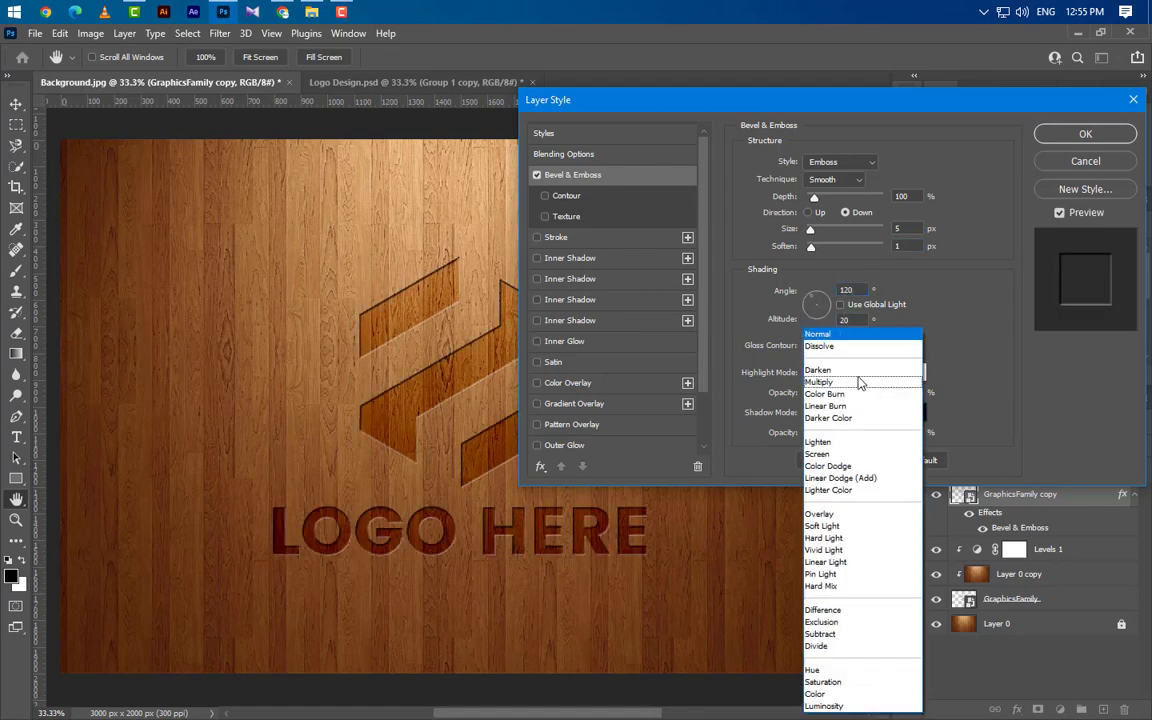
click(817, 441)
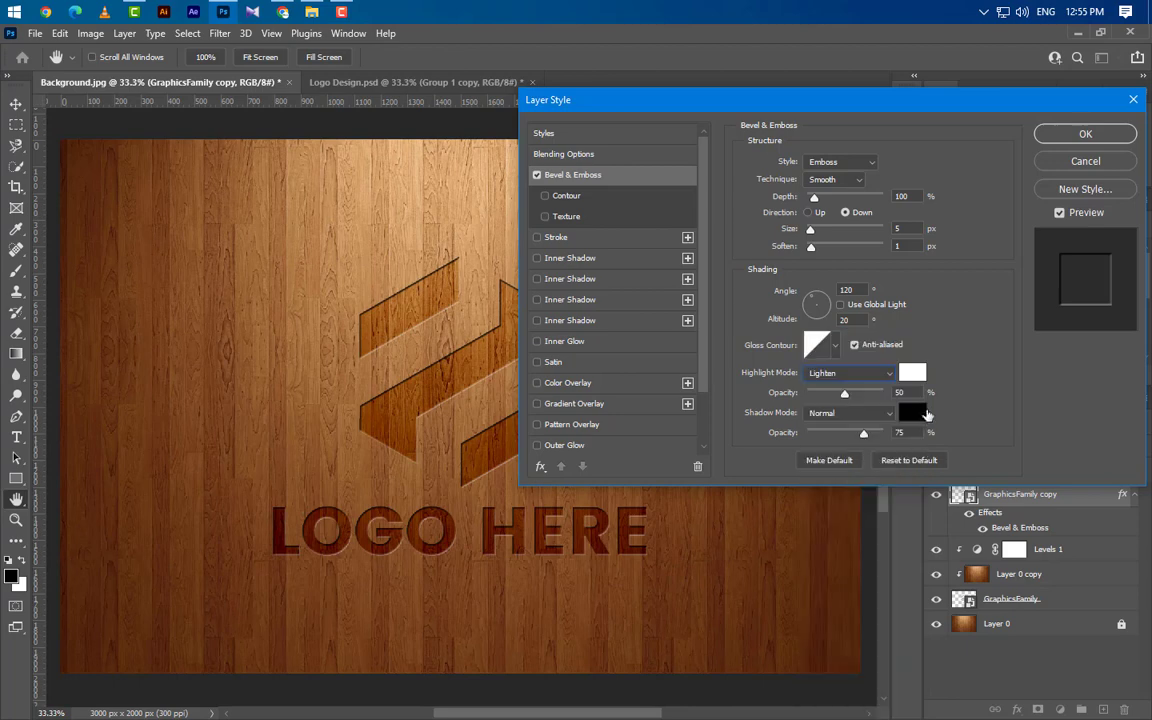
click(917, 392)
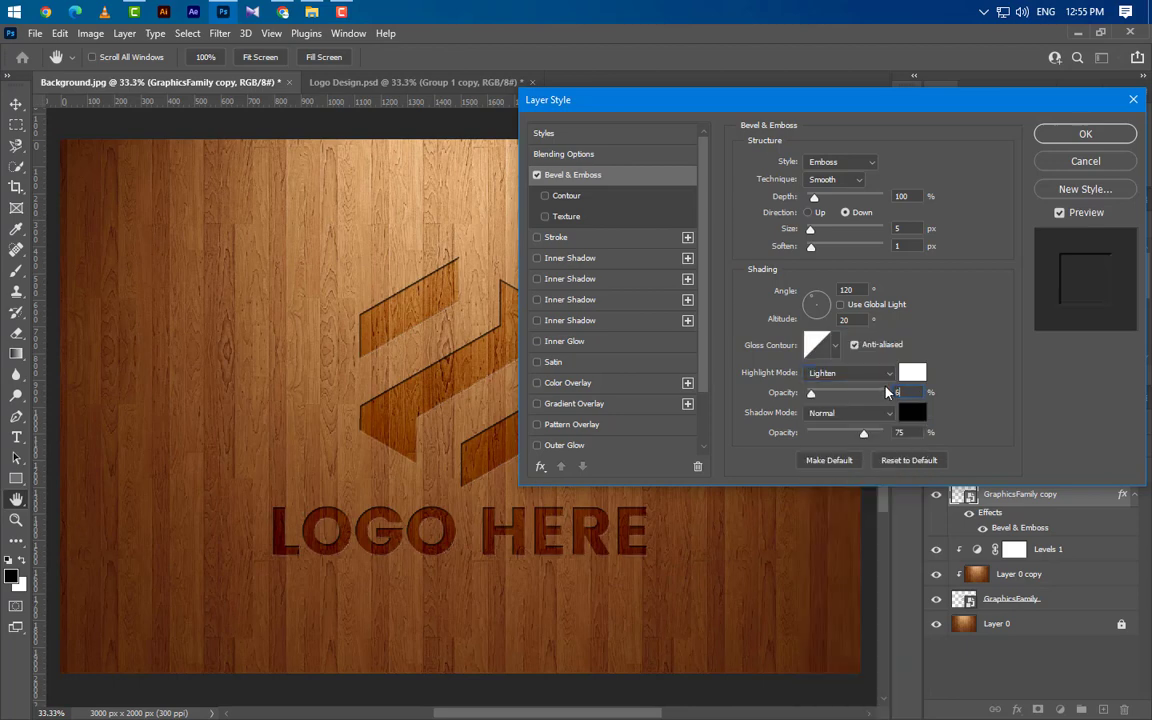
click(860, 413)
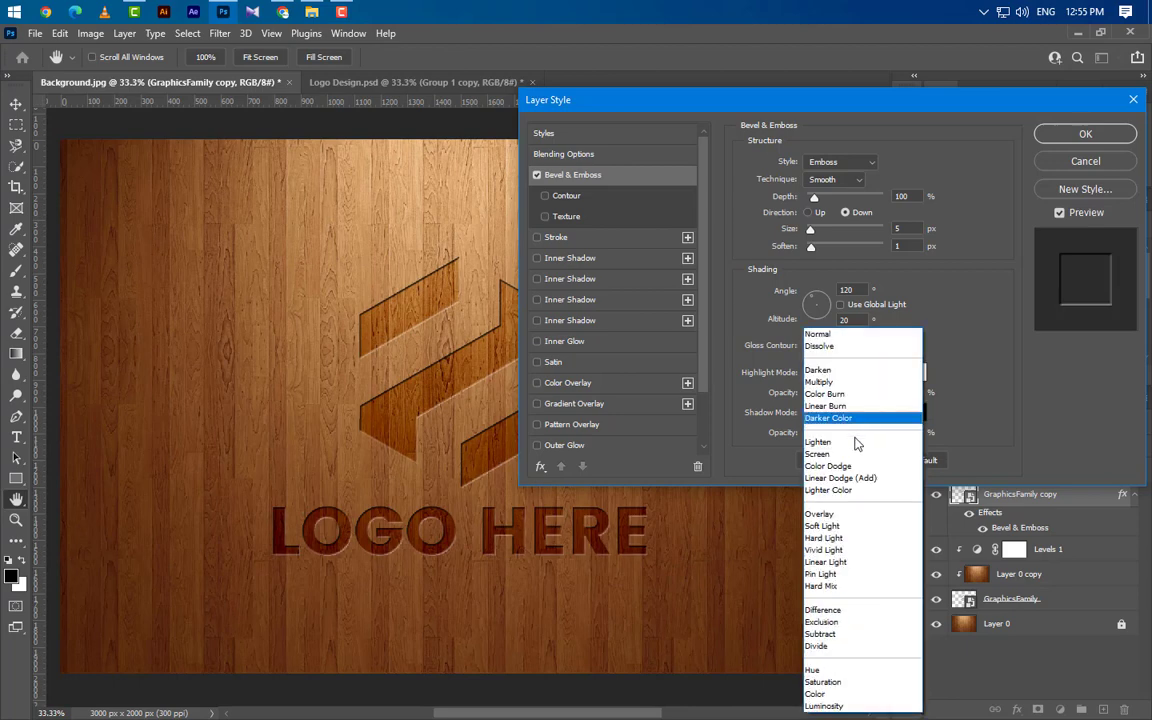
click(824, 538)
click(899, 432)
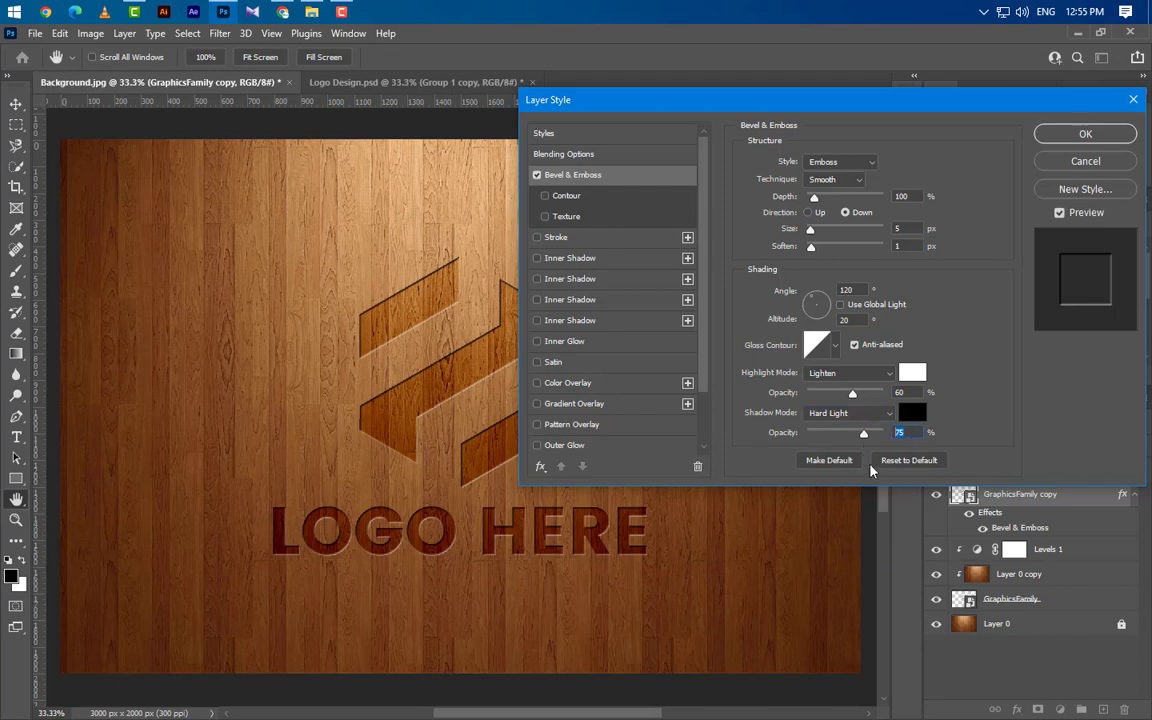
text(50)
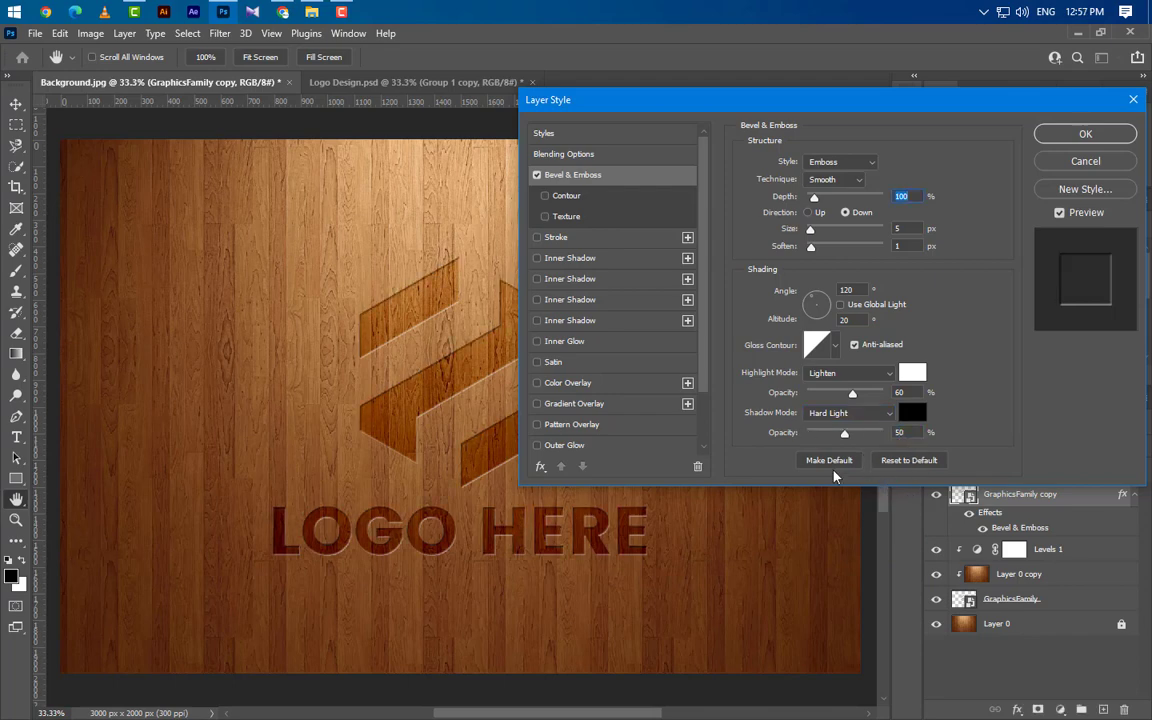
Enable the first Inner Shadow effect with a black colour and Multiply blend mode
click(617, 262)
click(905, 163)
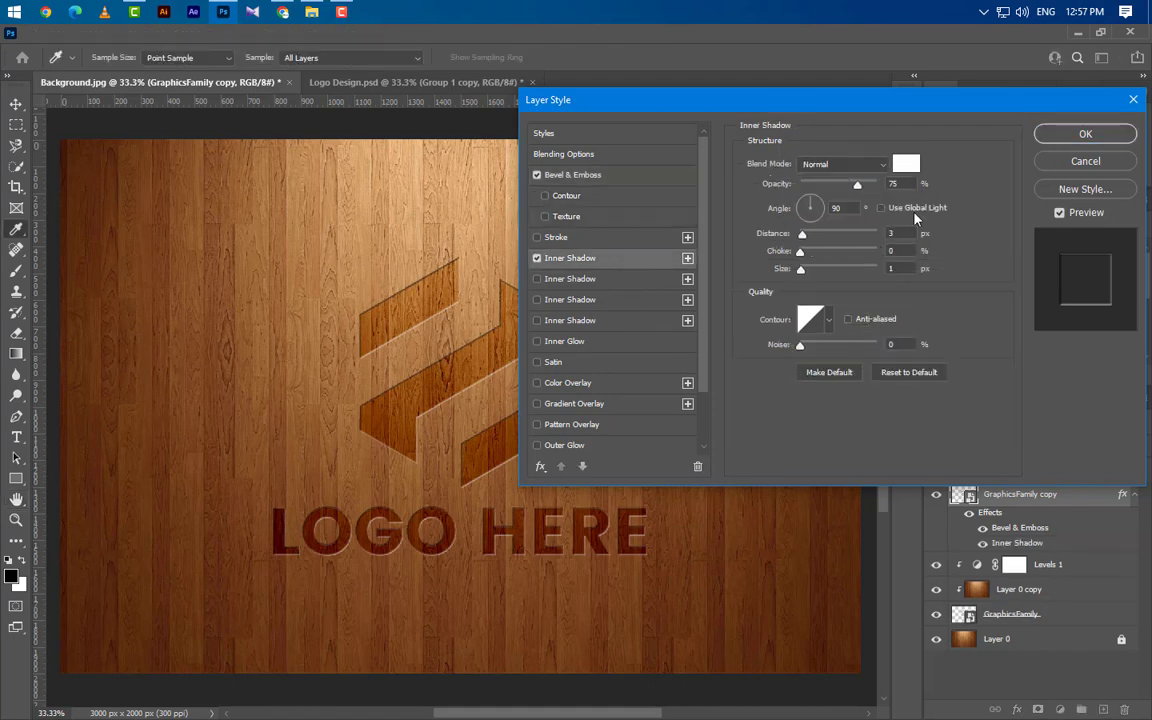
click(702, 492)
click(1066, 284)
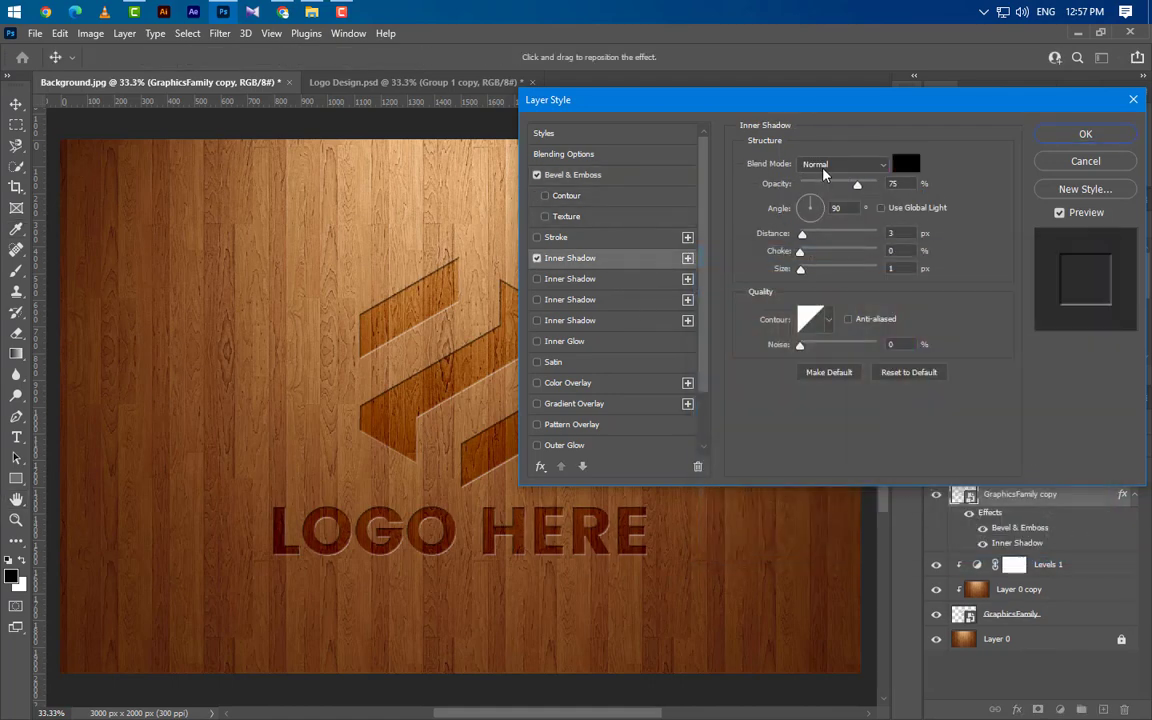
click(824, 166)
click(814, 226)
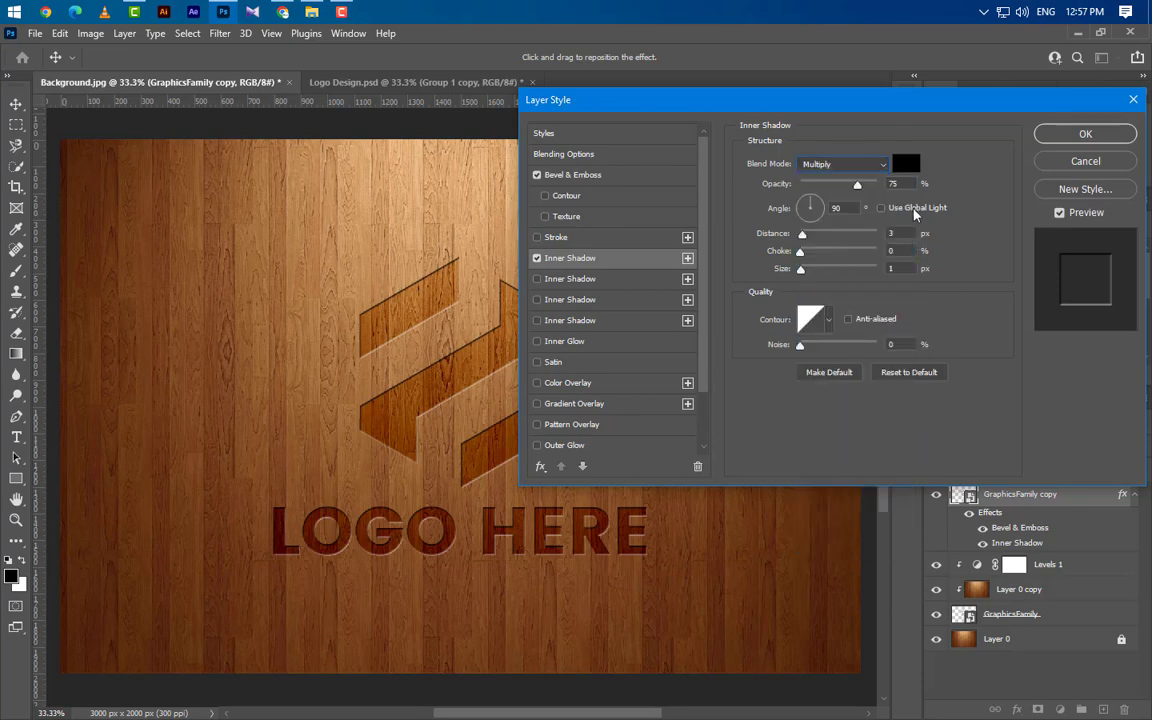
Set the Inner Shadow to 30% opacity, 120° angle, 8 px distance, 12% choke and 5 px size
text(30)
key(Tab)
text(120)
key(Tab)
text(8)
key(Tab)
text(12)
key(Tab)
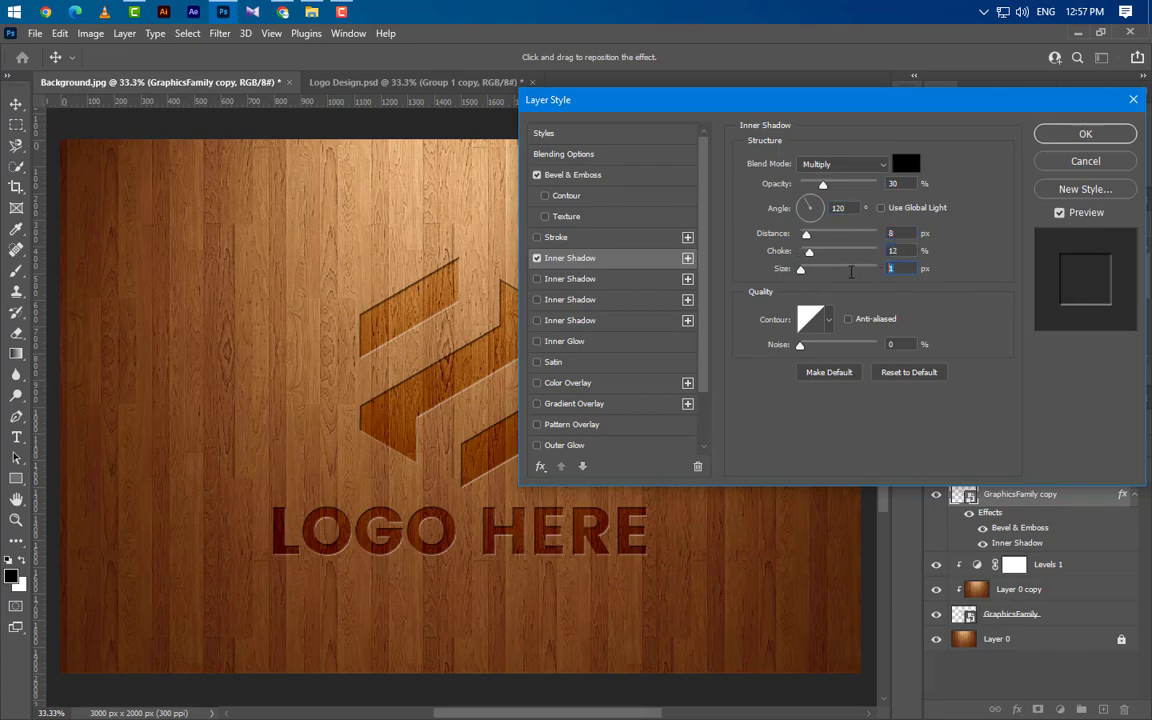
text(5)
key(Tab)
Enable the Satin effect, keeping Hard Light blend mode and black as its colour
click(575, 365)
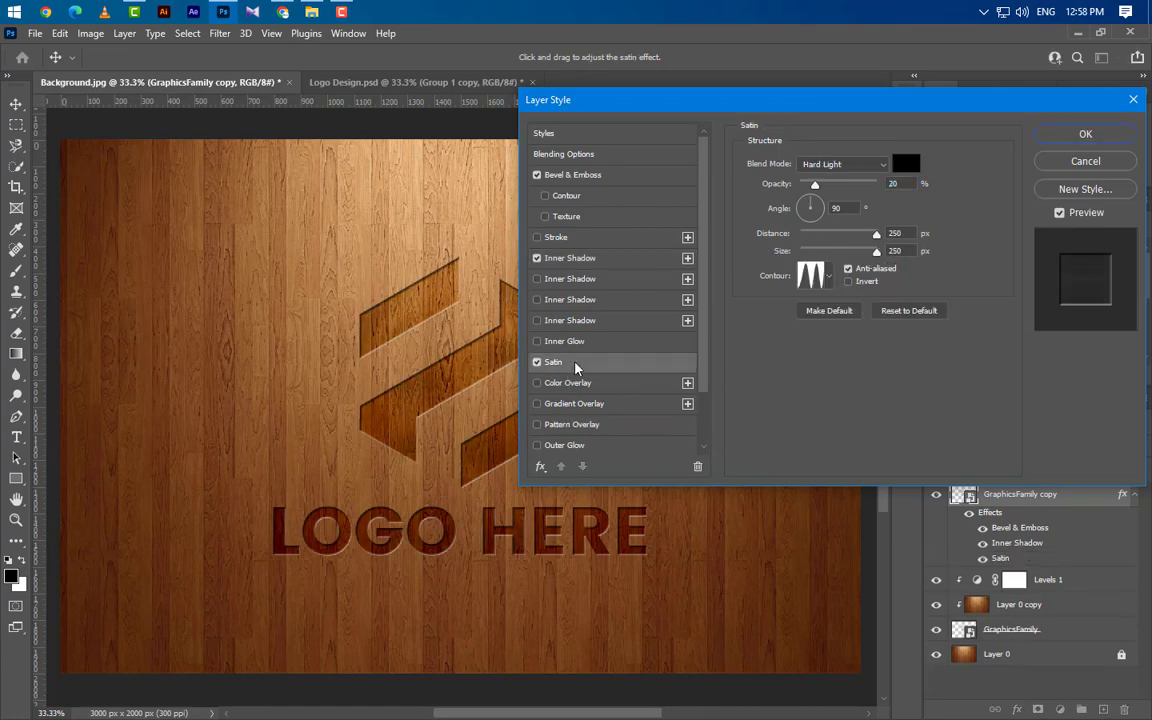
click(855, 167)
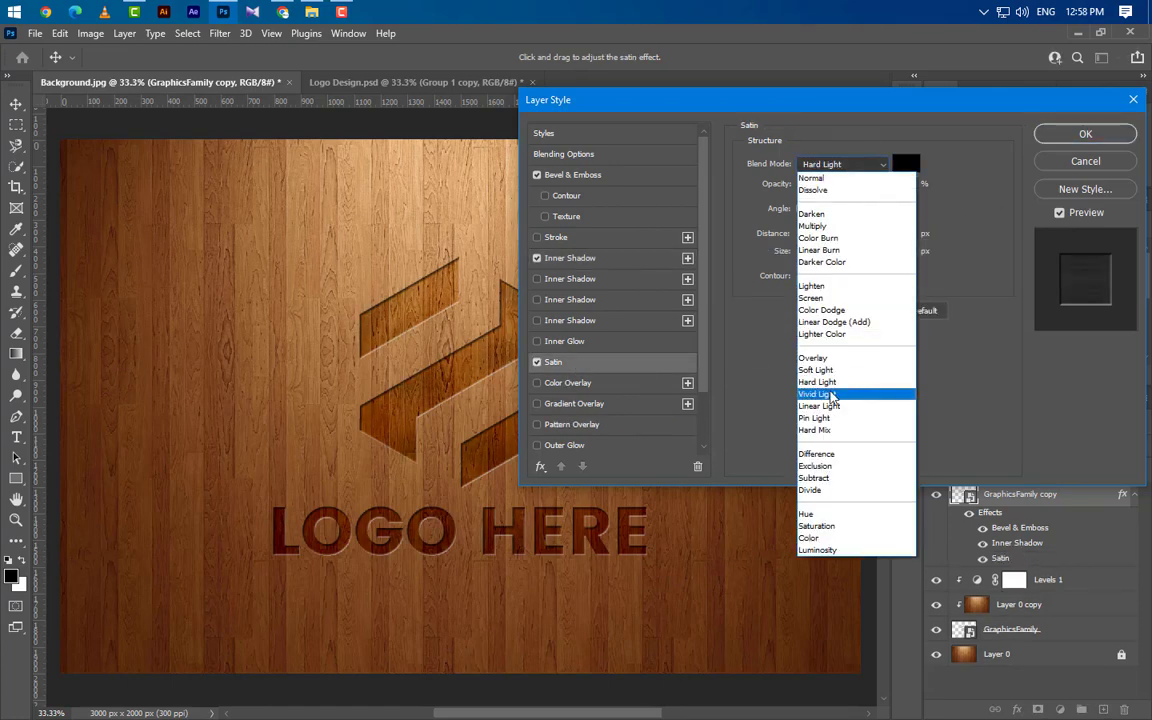
click(884, 314)
click(903, 164)
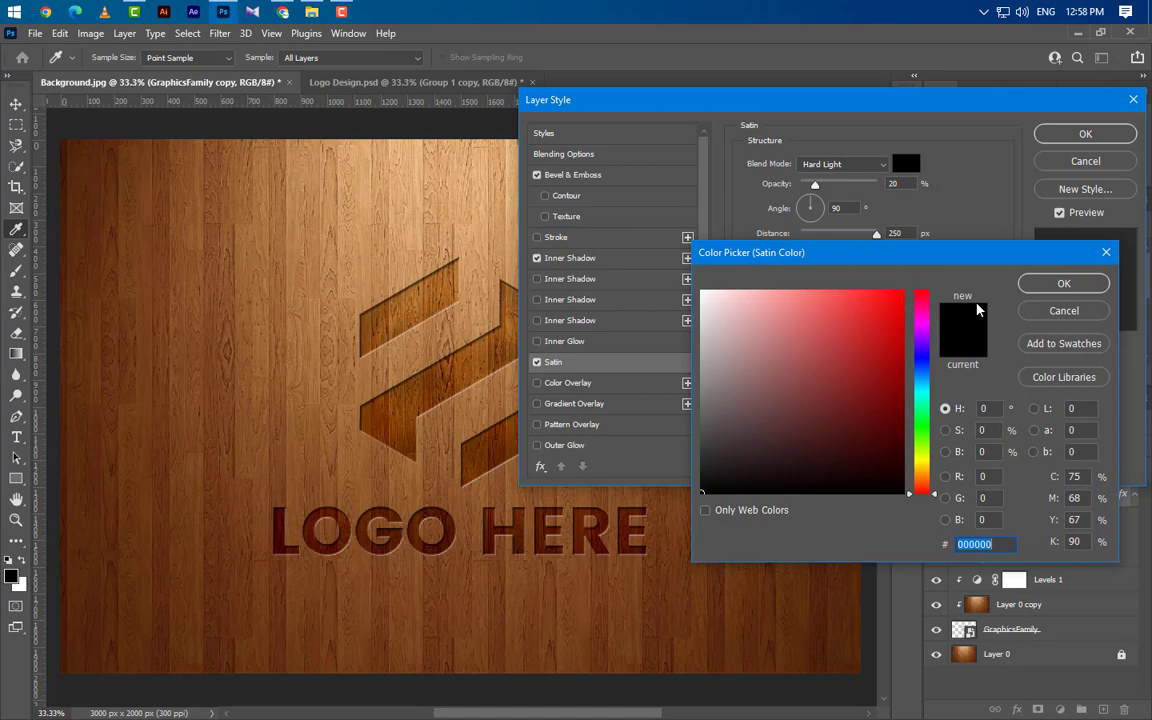
click(1045, 283)
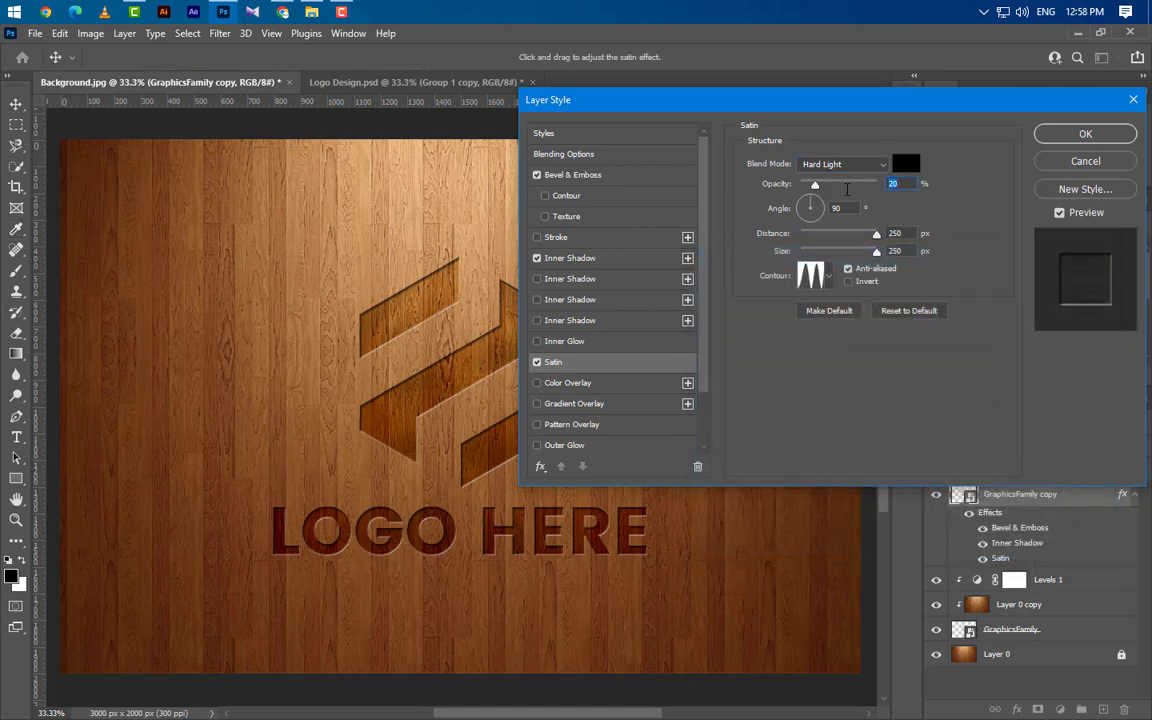
Set the Satin opacity to 75%, distance to 3 px and size to 15 px
text(75)
key(Tab)
key(Tab)
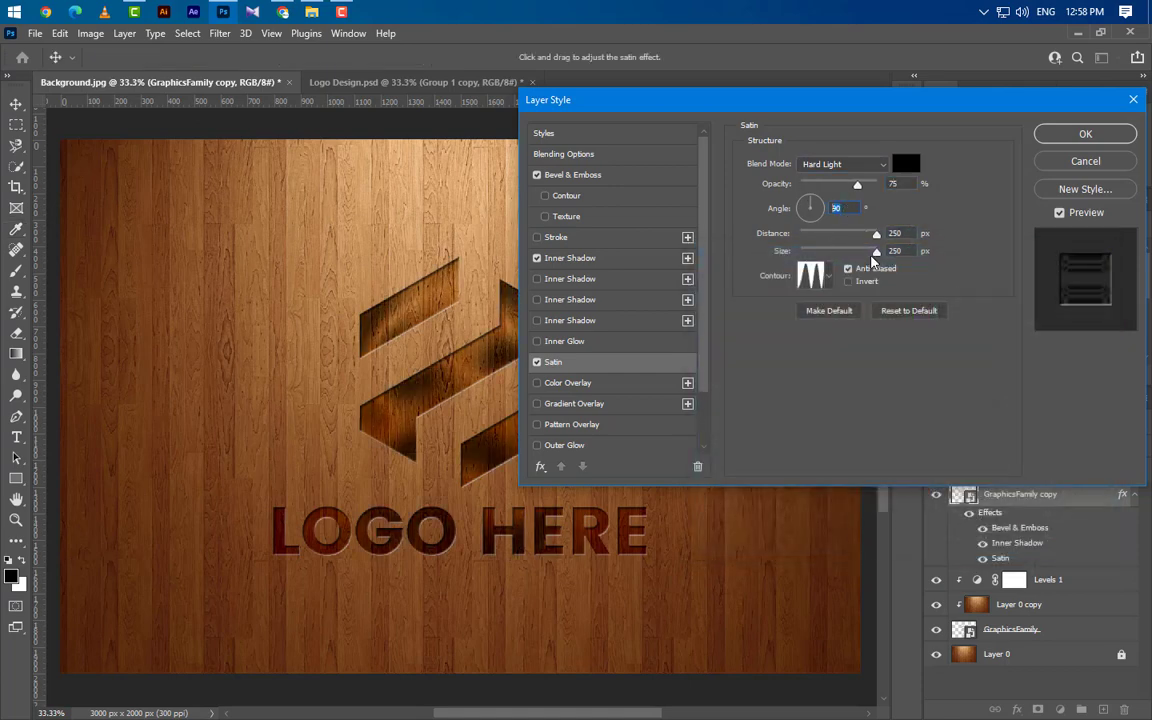
text(3)
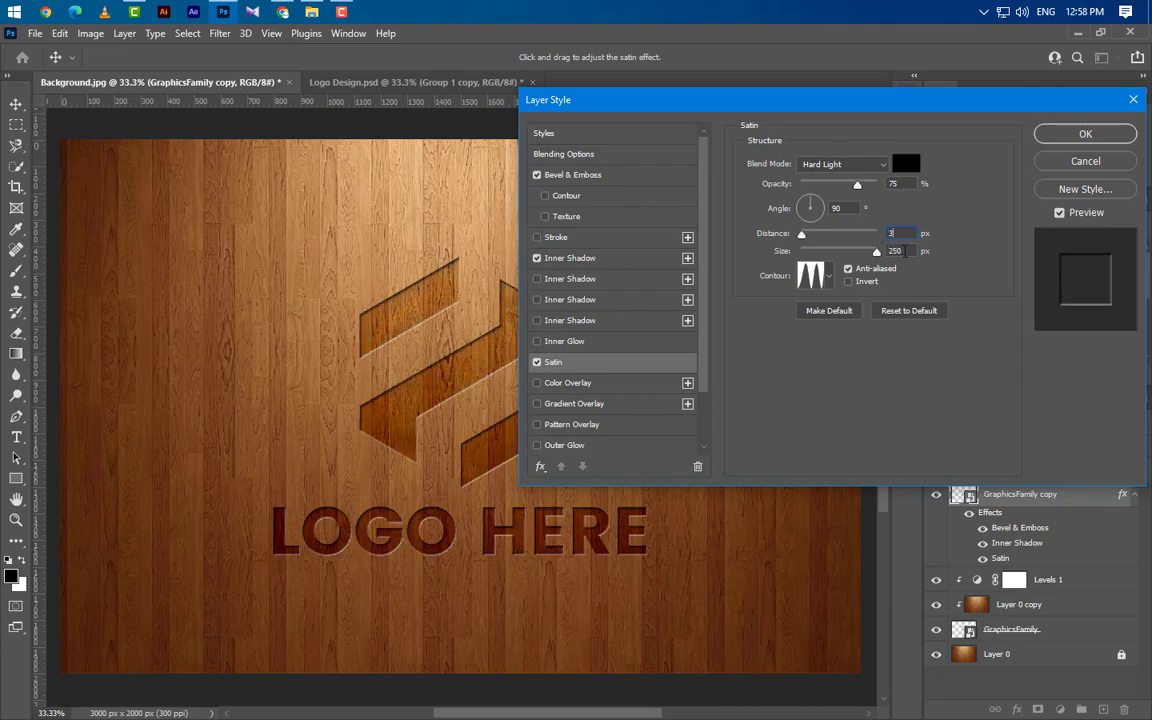
key(Tab)
text(15)
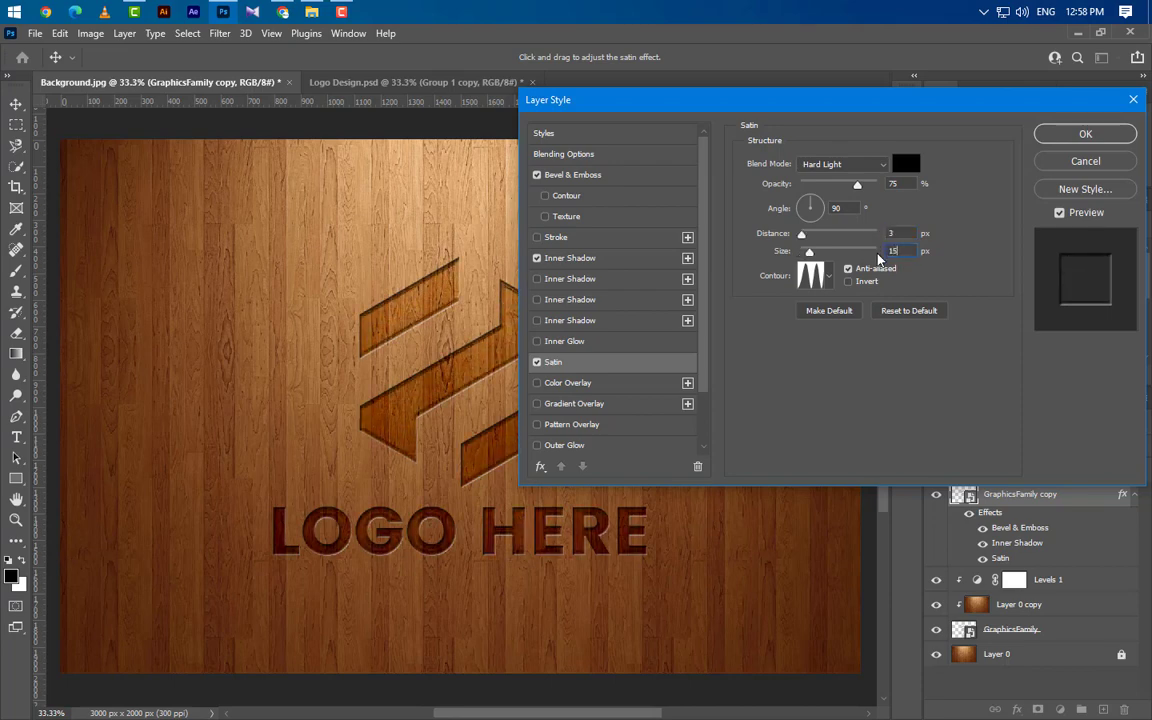
Set the Satin contour to Linear and apply the layer style to the GraphicsFamily copy layer
click(828, 277)
click(731, 314)
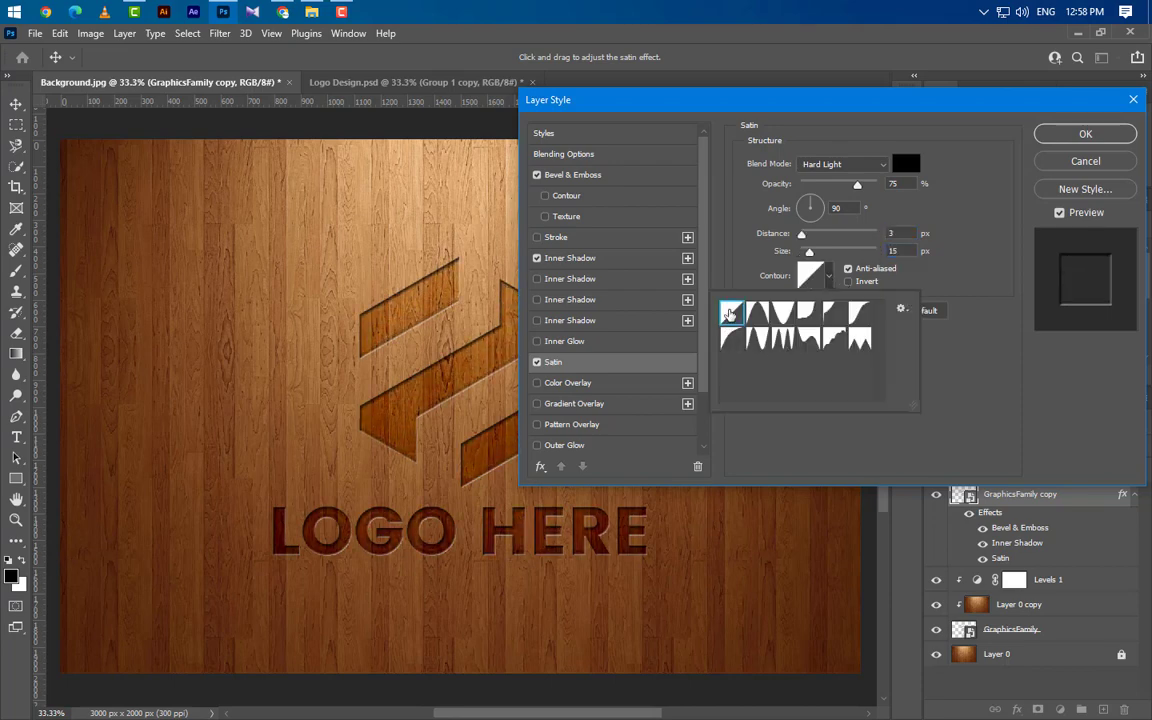
click(972, 365)
click(1080, 134)
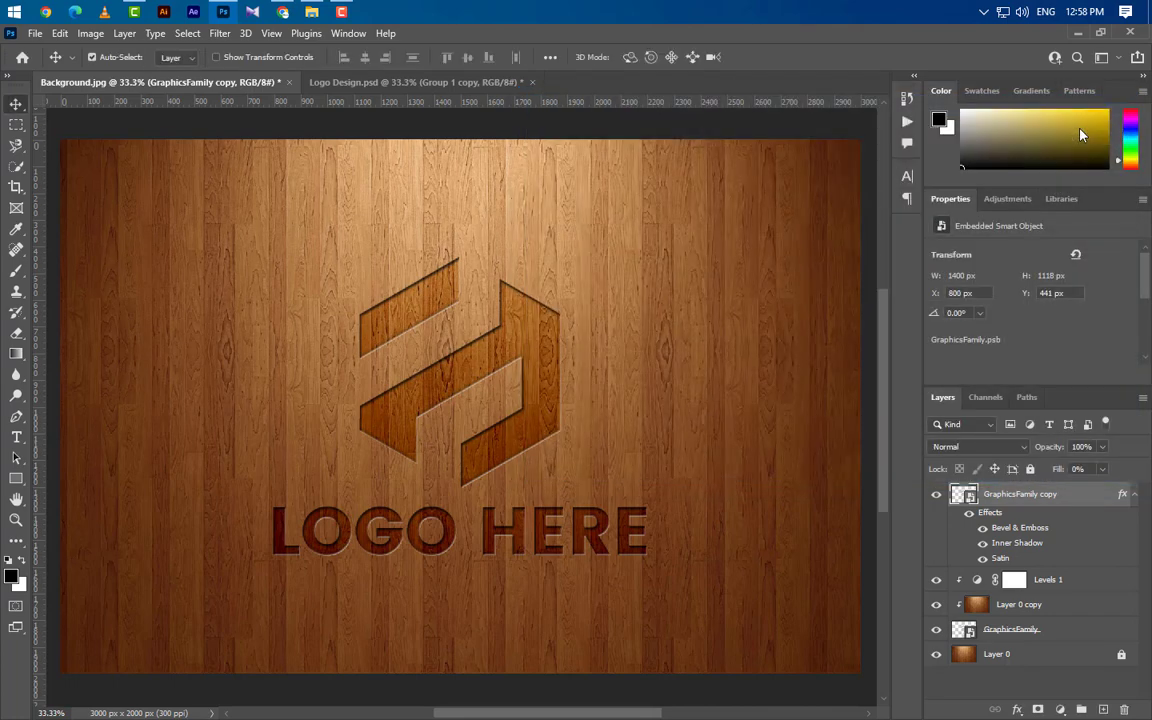
Duplicate the GraphicsFamily copy layer and remove all layer effects from the duplicate
right_click(1085, 497)
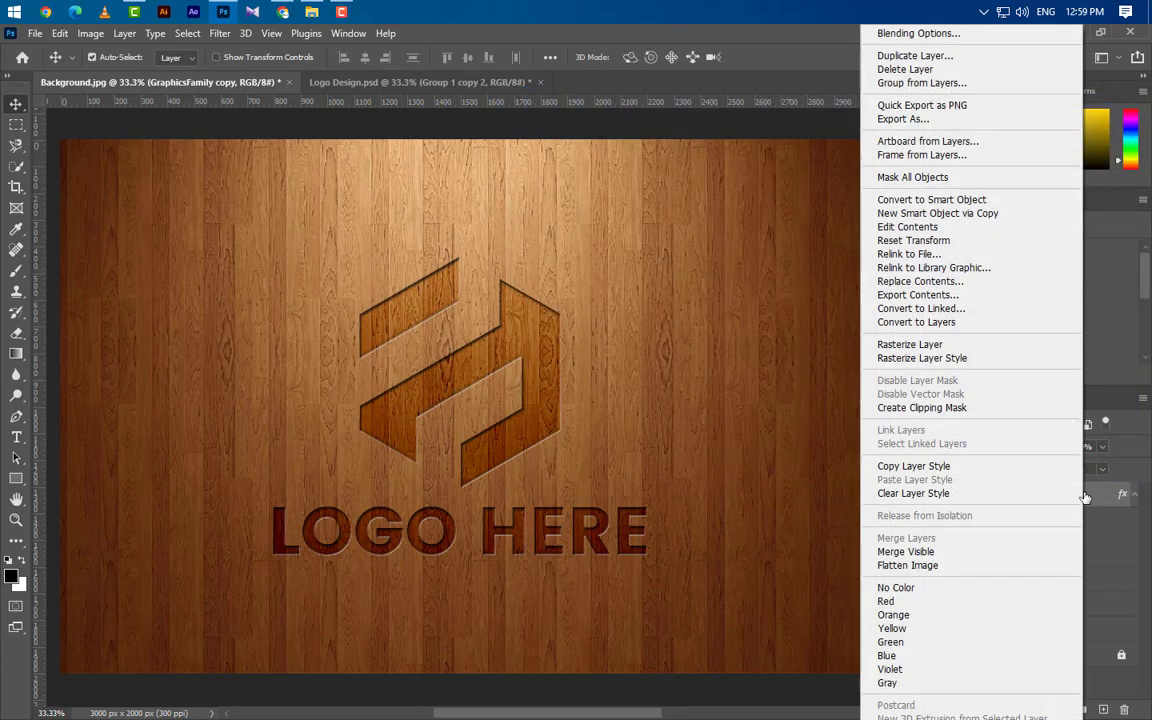
click(915, 55)
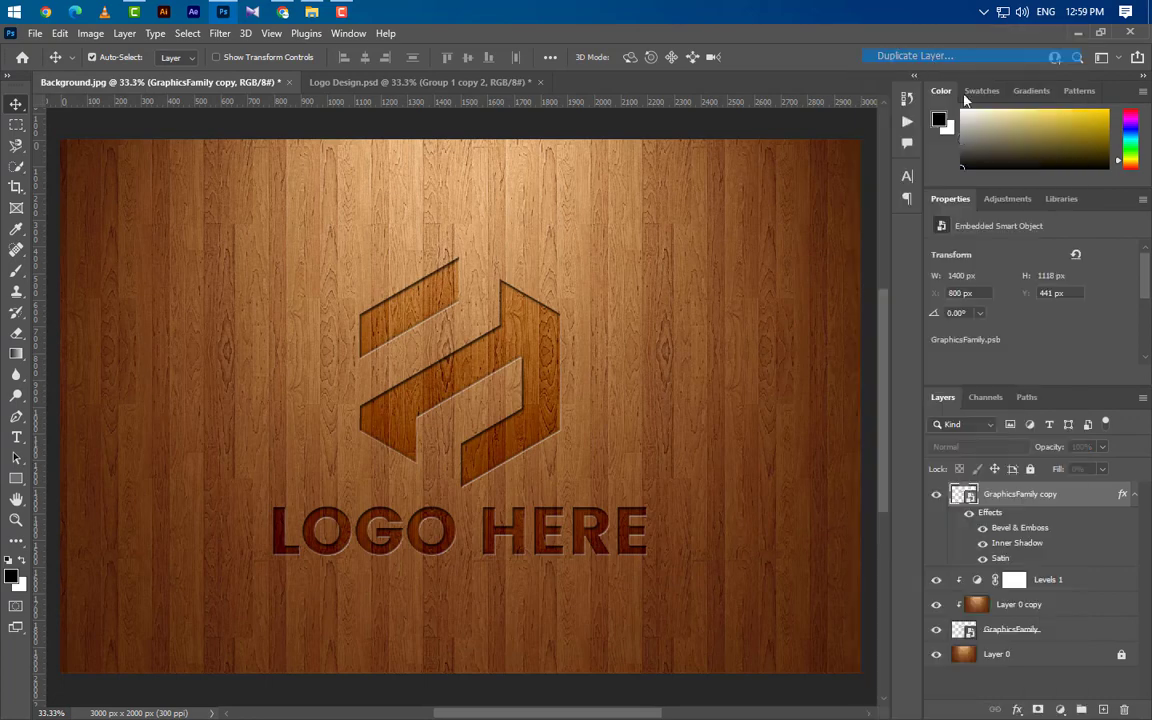
key(Return)
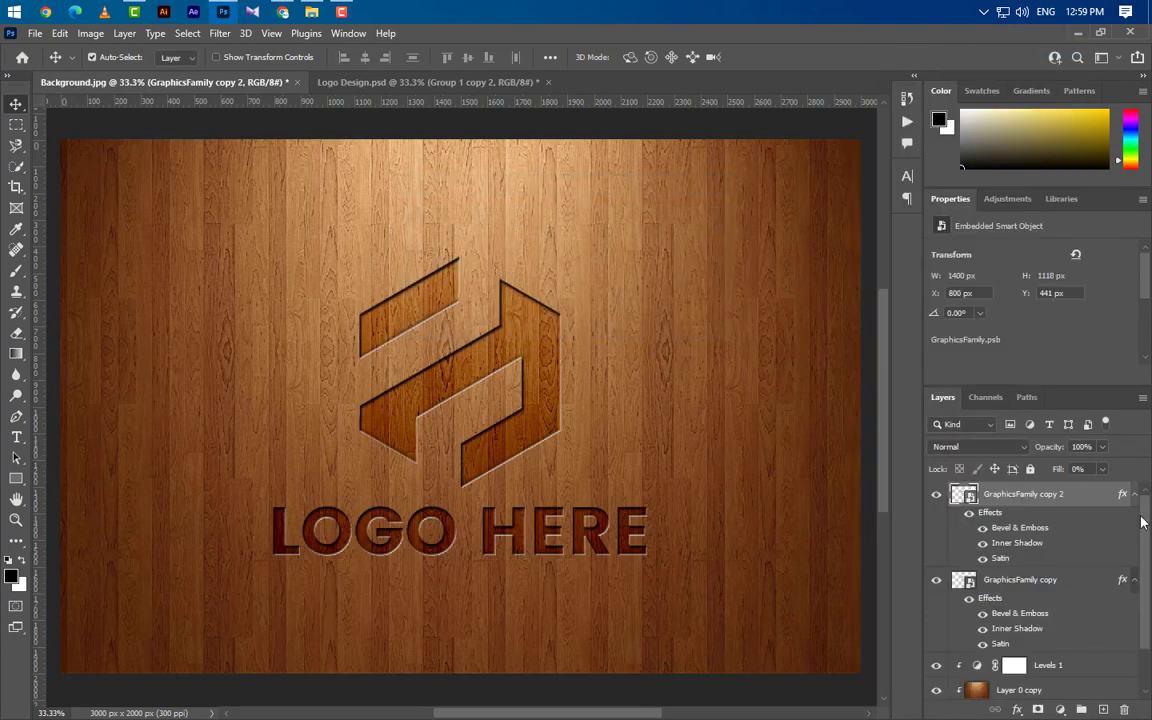
drag(1122, 495, 1125, 709)
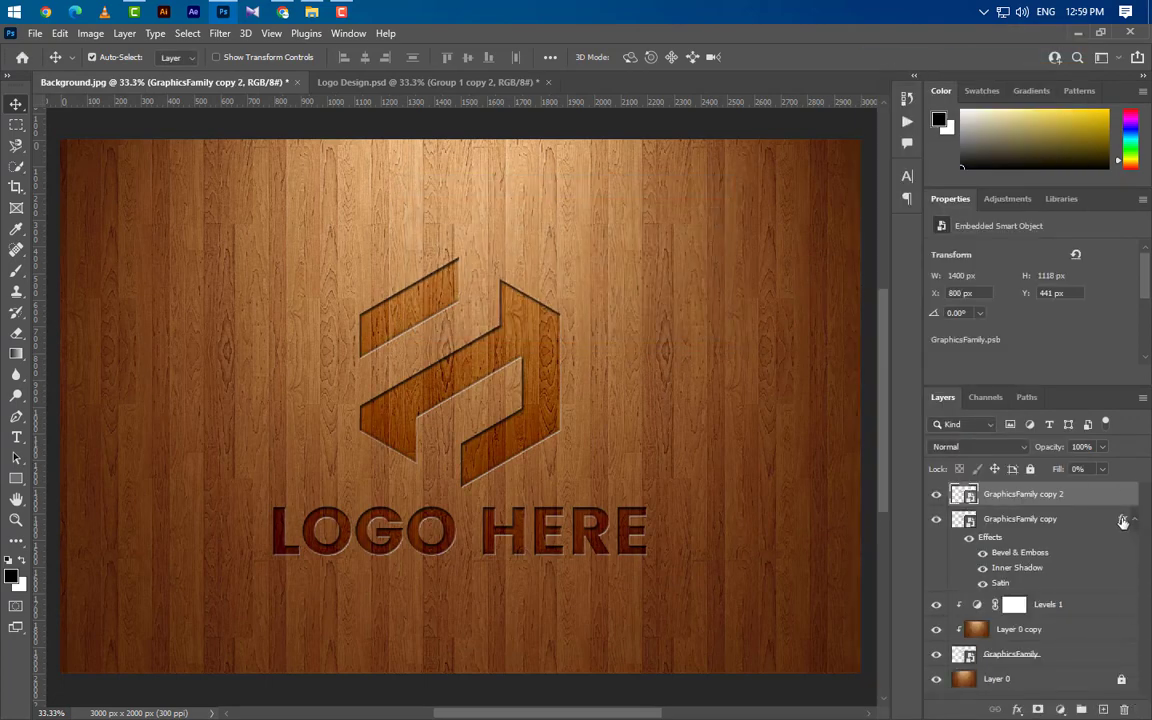
Enable a Color Overlay on the effect-free duplicate logo layer and set its colour to black
right_click(1085, 494)
click(968, 36)
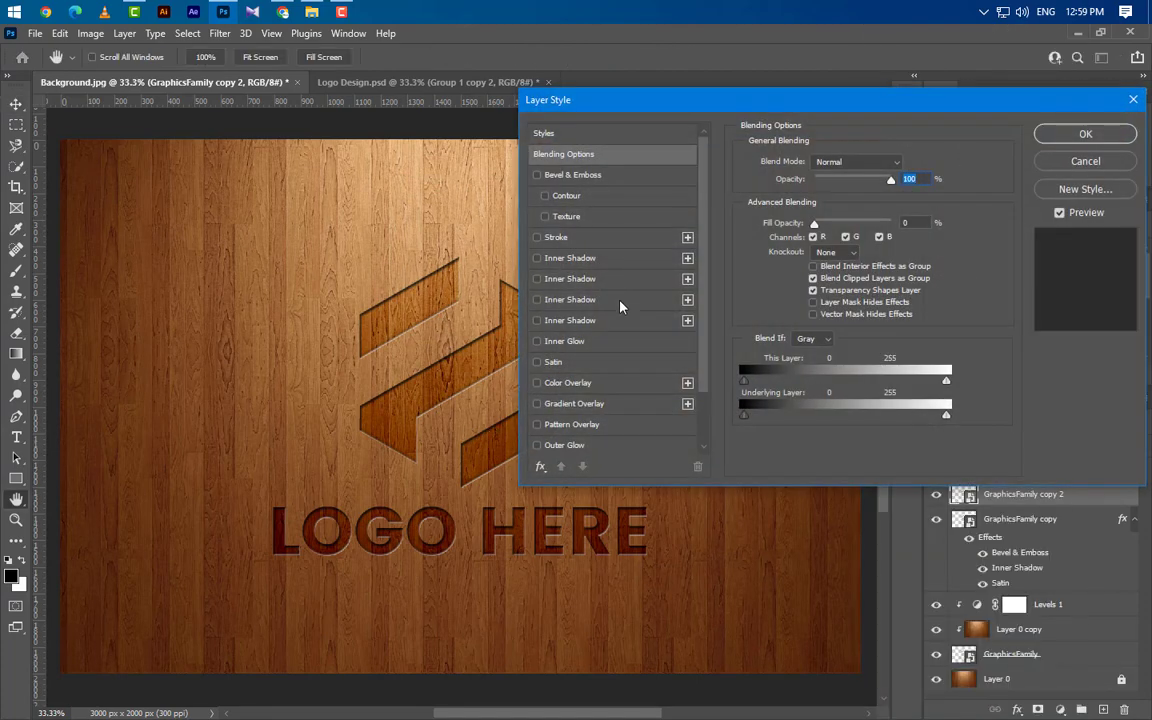
click(617, 385)
click(905, 163)
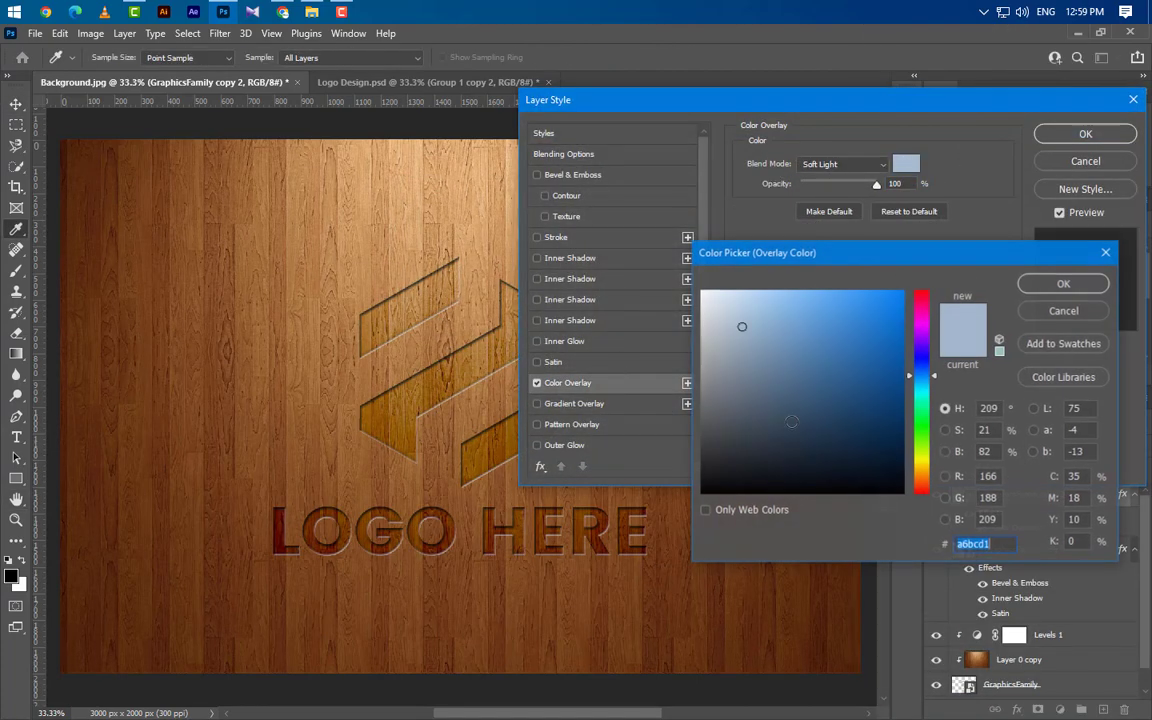
drag(790, 420, 492, 607)
click(1064, 283)
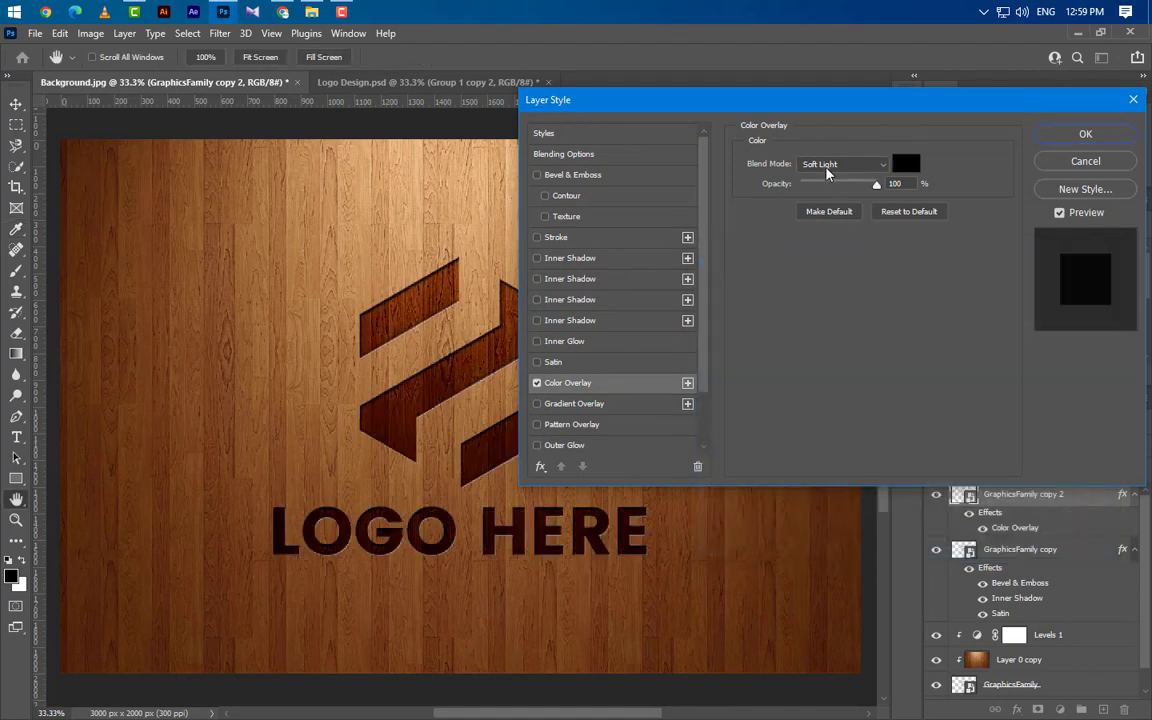
Keep the Color Overlay in Soft Light mode, set its opacity to 35% and apply the style
click(840, 165)
click(816, 370)
text(35)
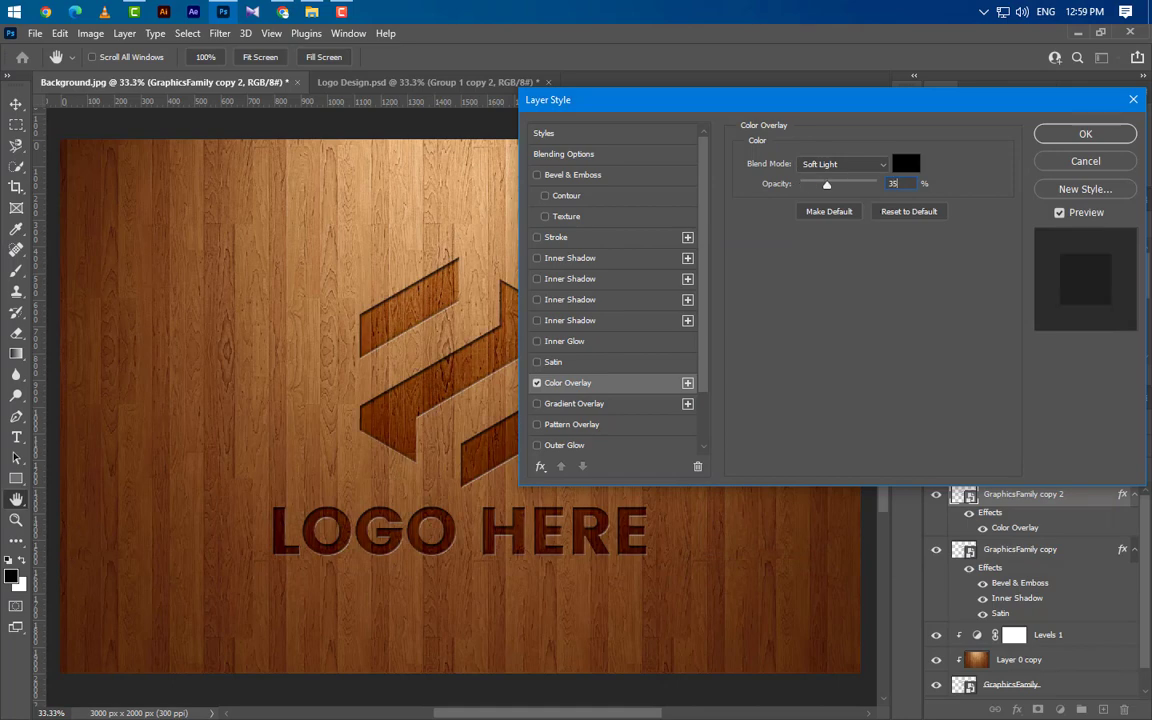
click(1115, 137)
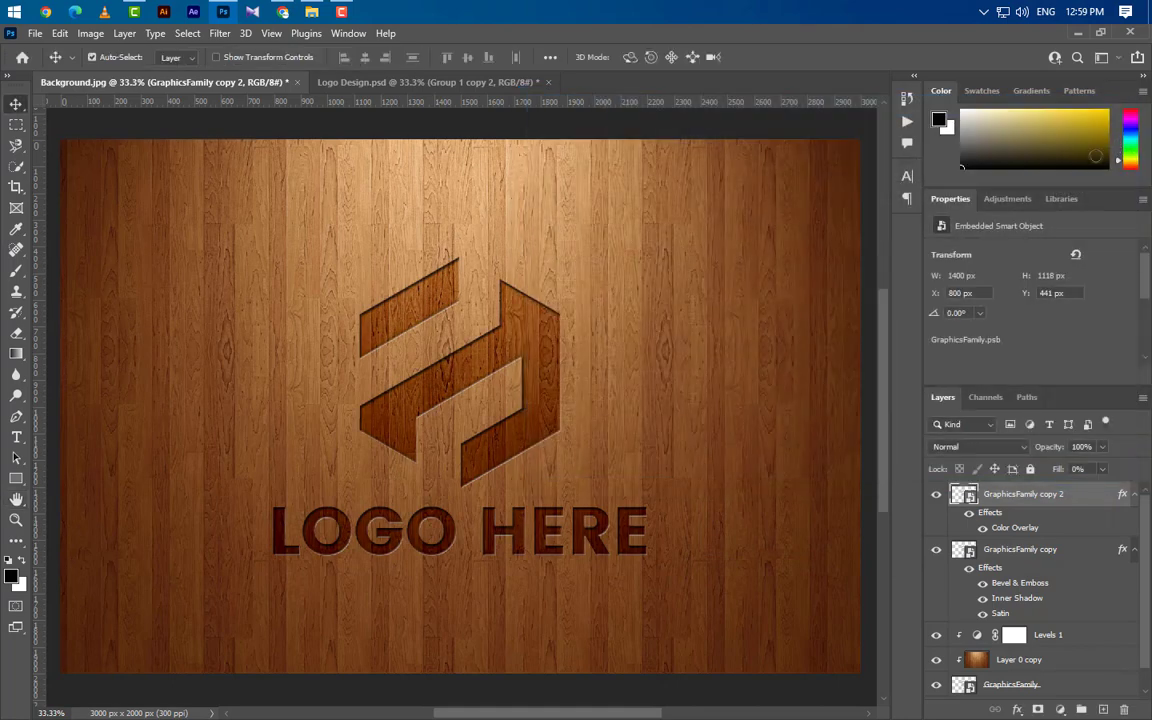
Collapse the effect lists, duplicate the GraphicsFamily copy 2 layer and remove the layer effects from the new duplicate
click(1134, 495)
click(1134, 520)
right_click(1109, 495)
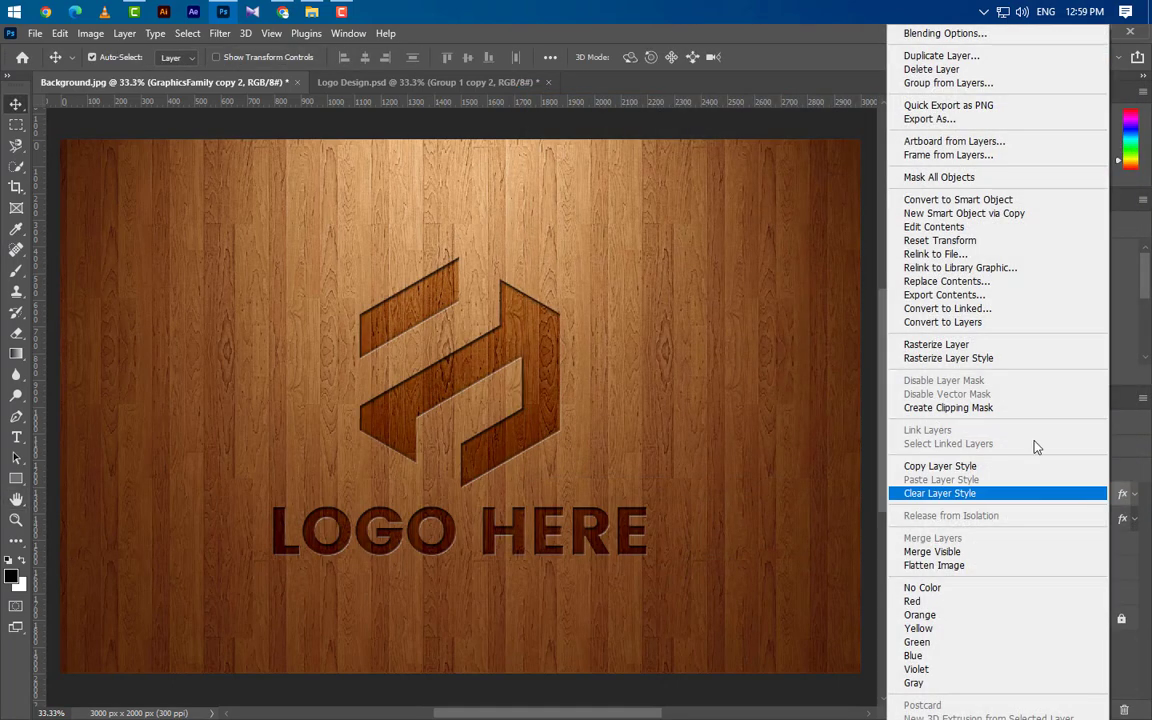
click(985, 56)
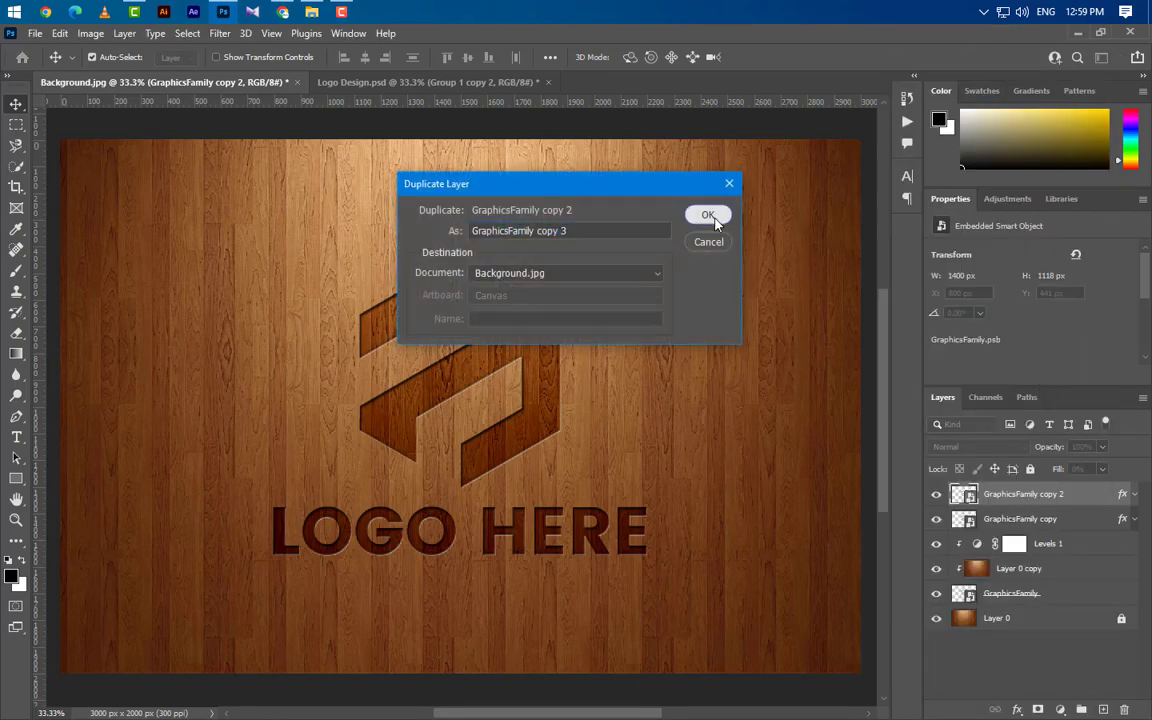
click(709, 216)
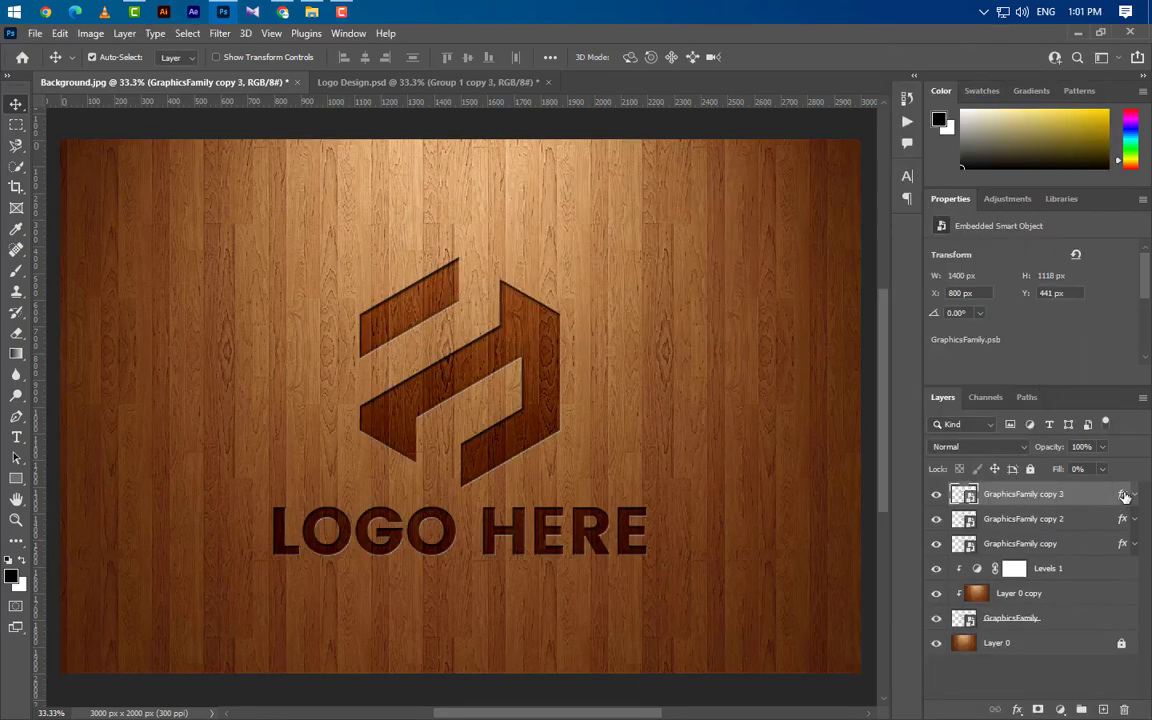
drag(1124, 497, 1124, 709)
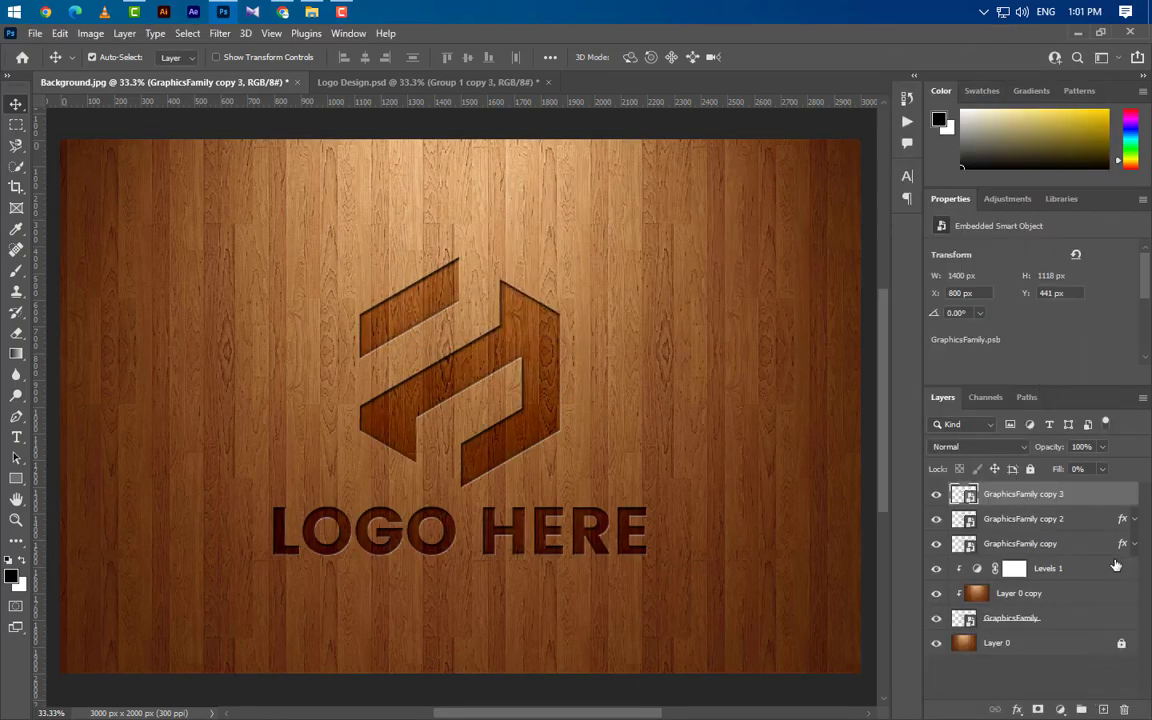
Enable the first Inner Shadow on the topmost logo duplicate with 25% opacity and a 45° angle
right_click(1097, 503)
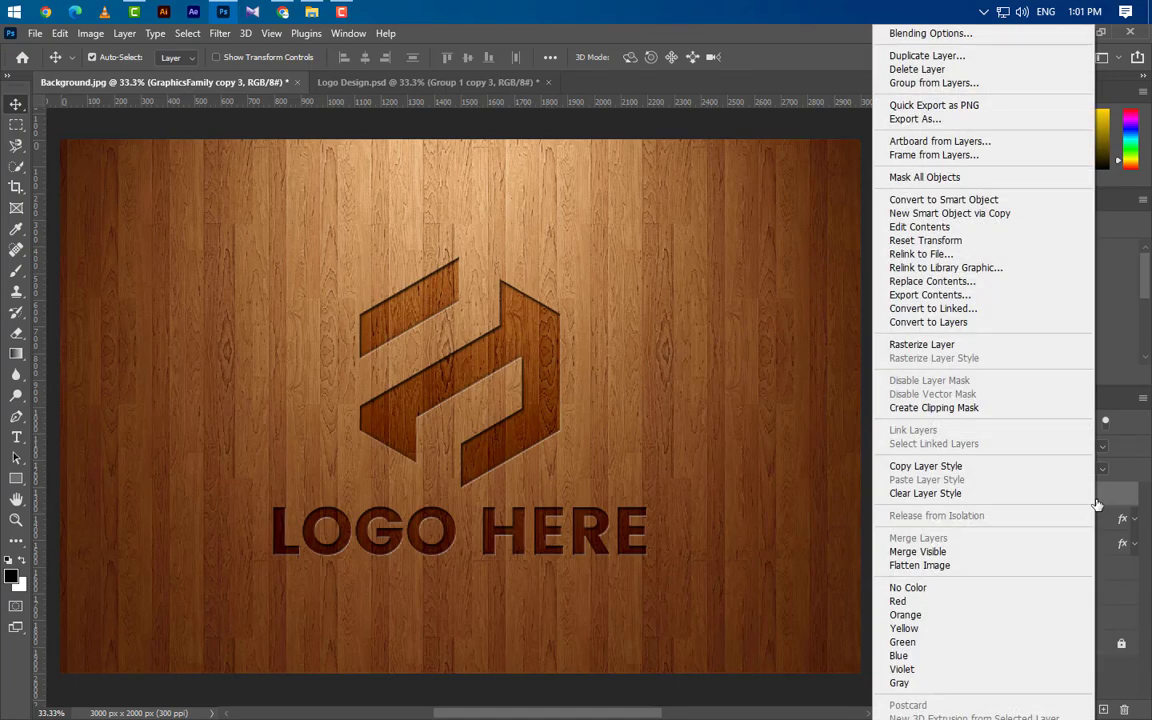
click(926, 35)
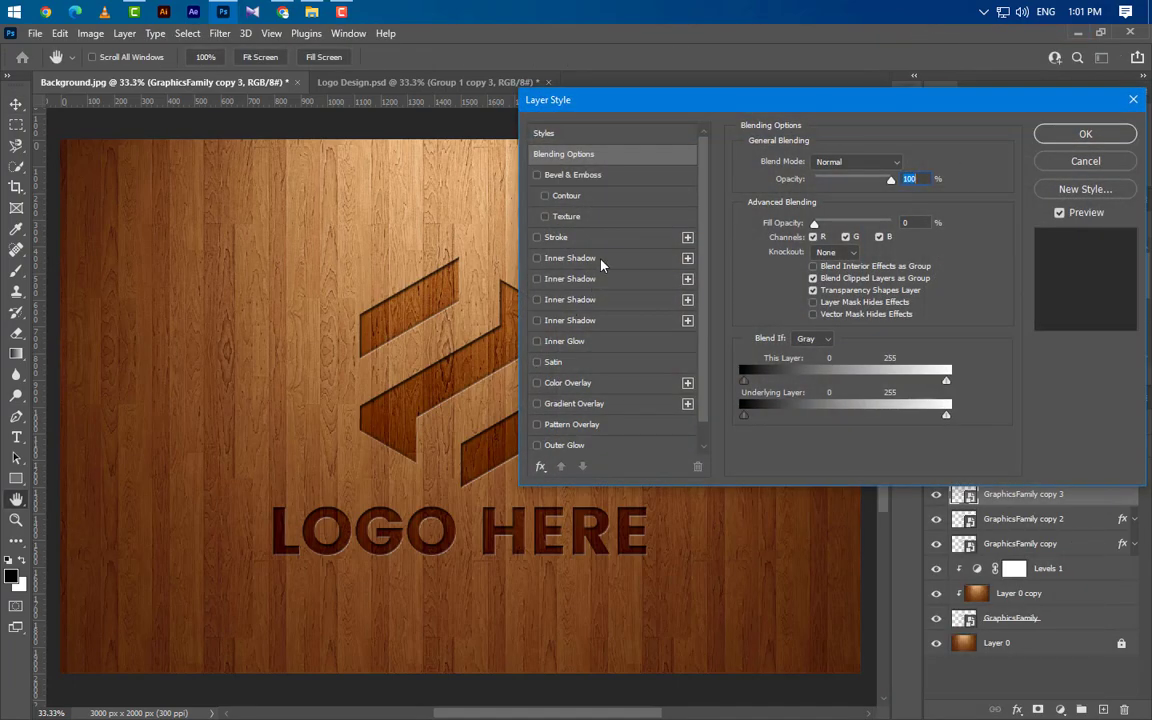
click(601, 262)
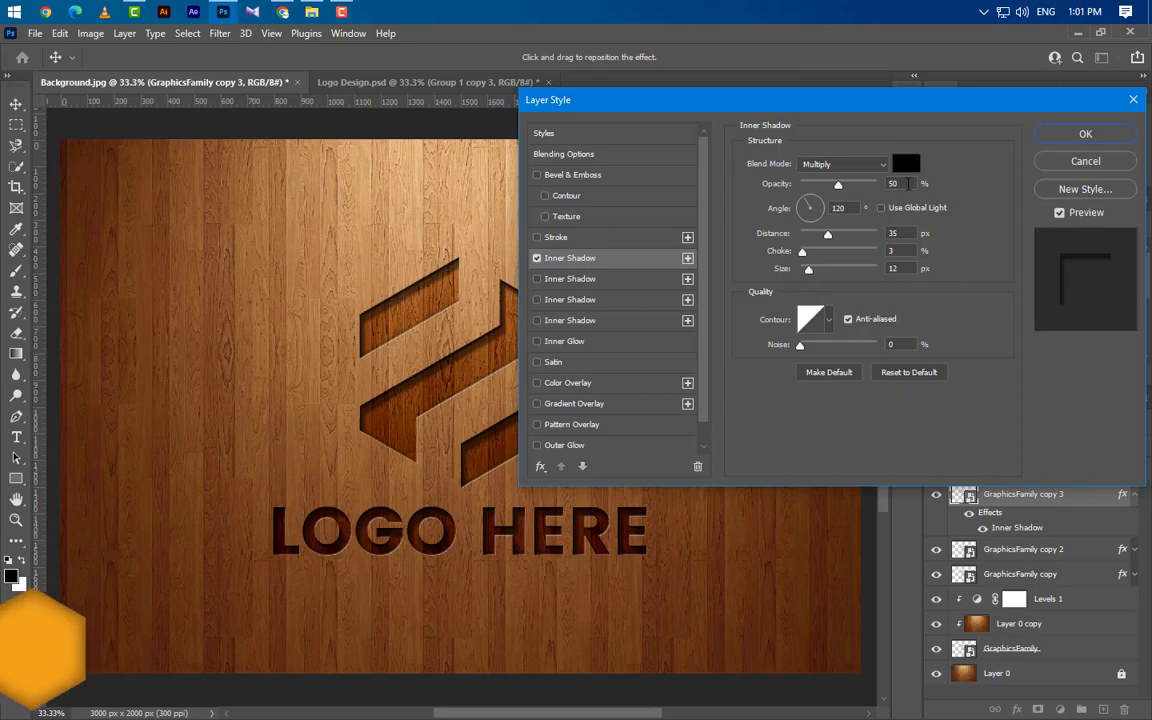
click(893, 183)
text(25)
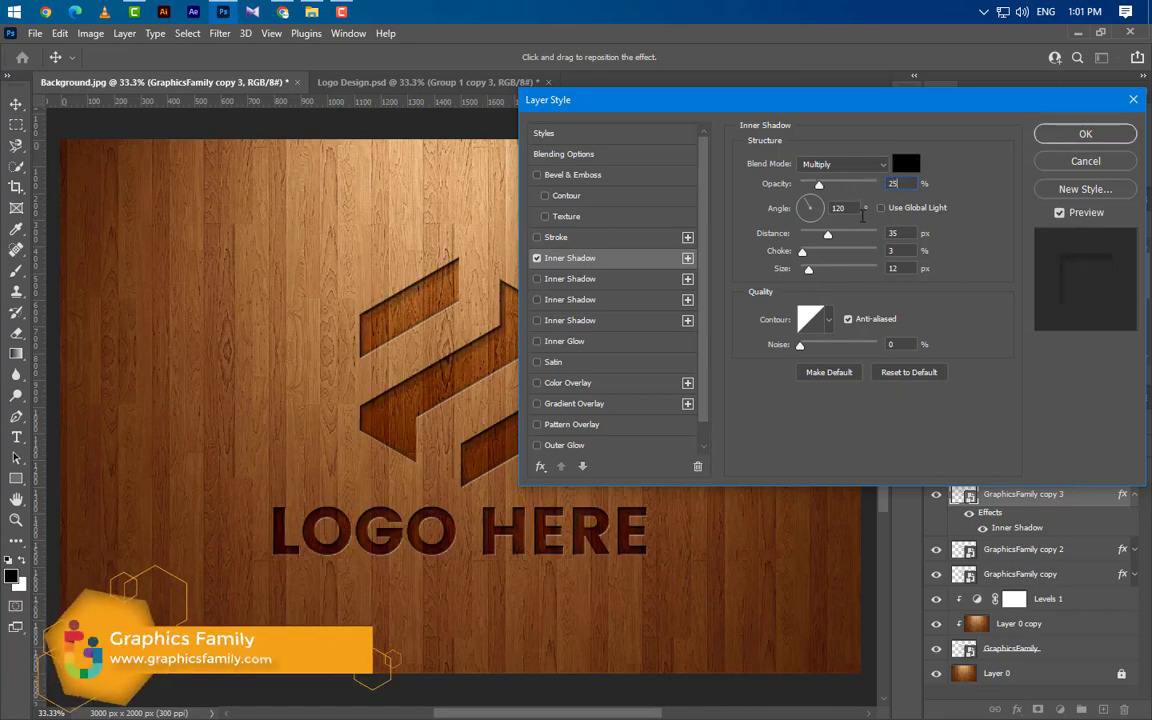
key(Tab)
text(45)
key(Tab)
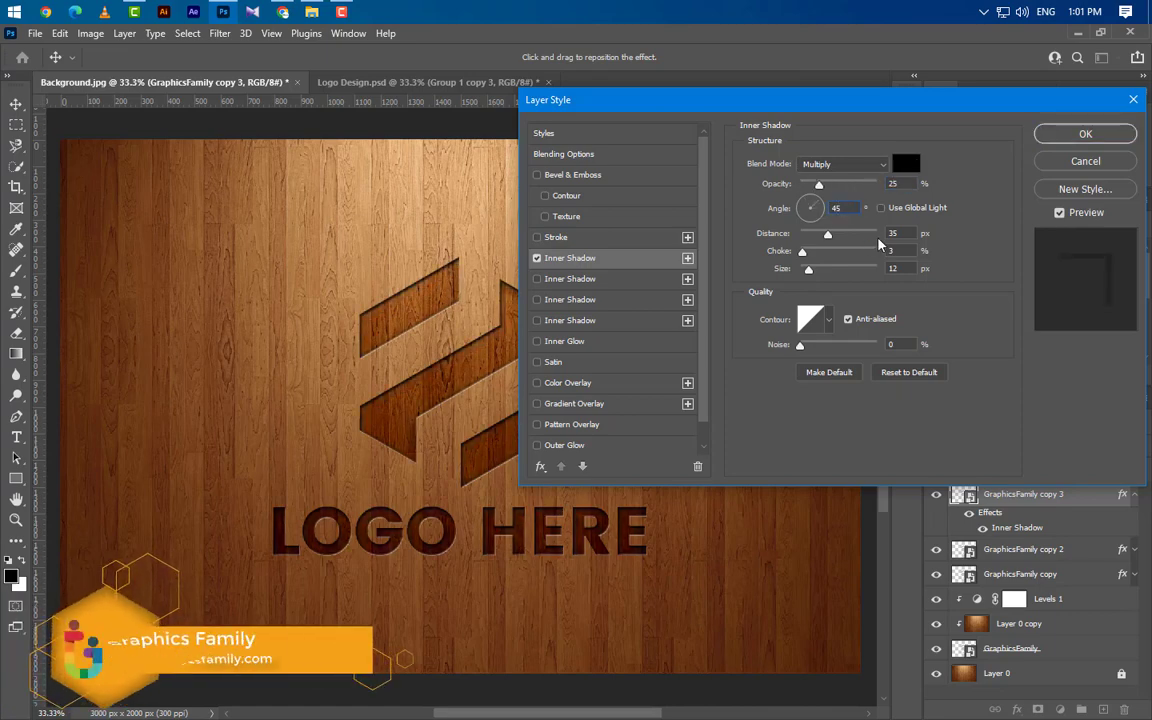
Set the first Inner Shadow's distance to 25 px, choke to 5% and size to 15 px
text(25)
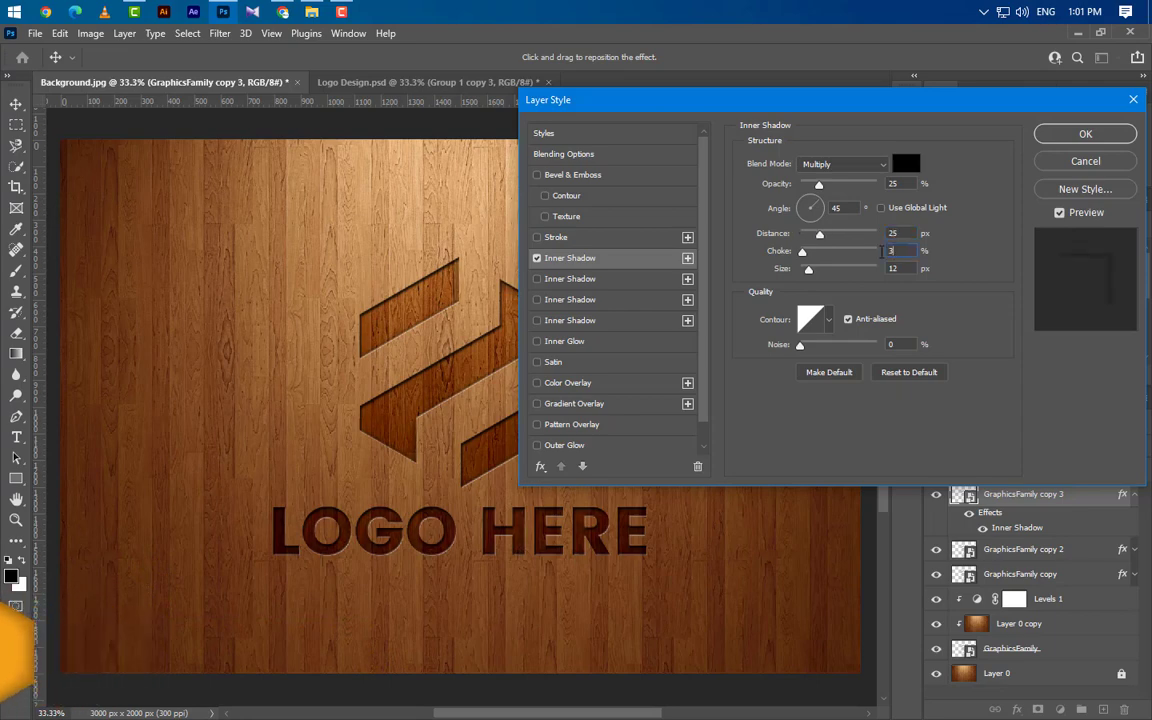
key(Tab)
text(5)
key(Tab)
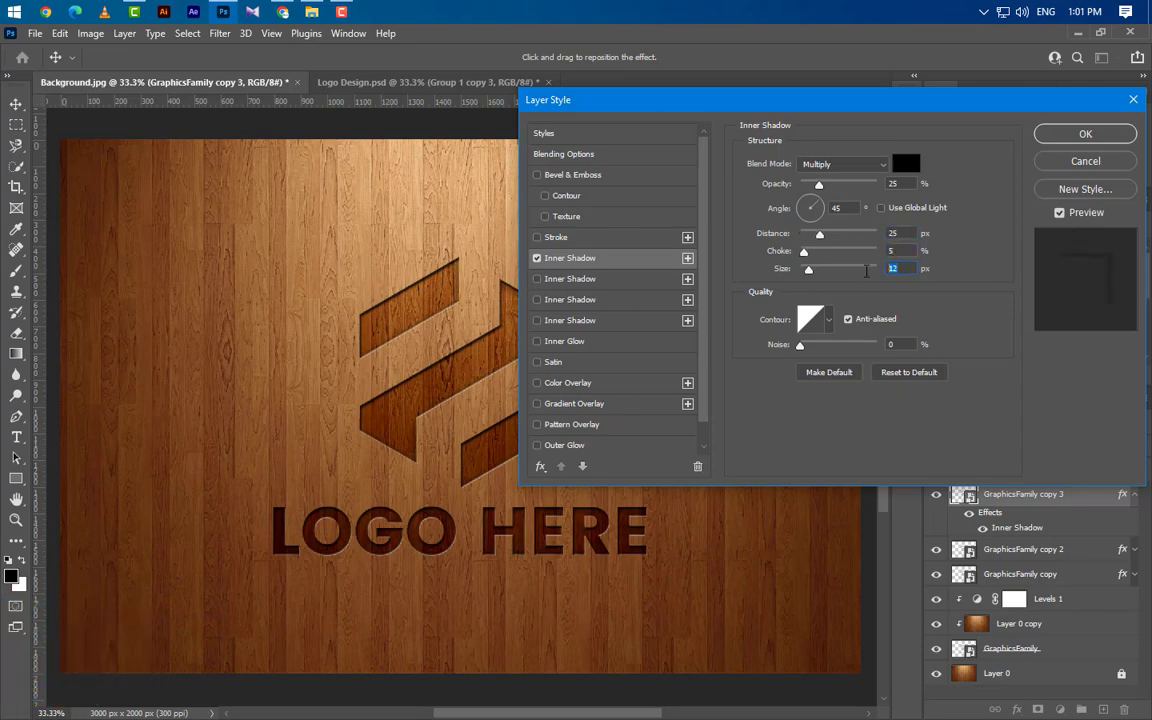
text(15)
Enable the second Inner Shadow with 80% opacity, 90° angle, 10 px distance, 5% choke and 15 px size, then apply the style and collapse its effects
click(634, 279)
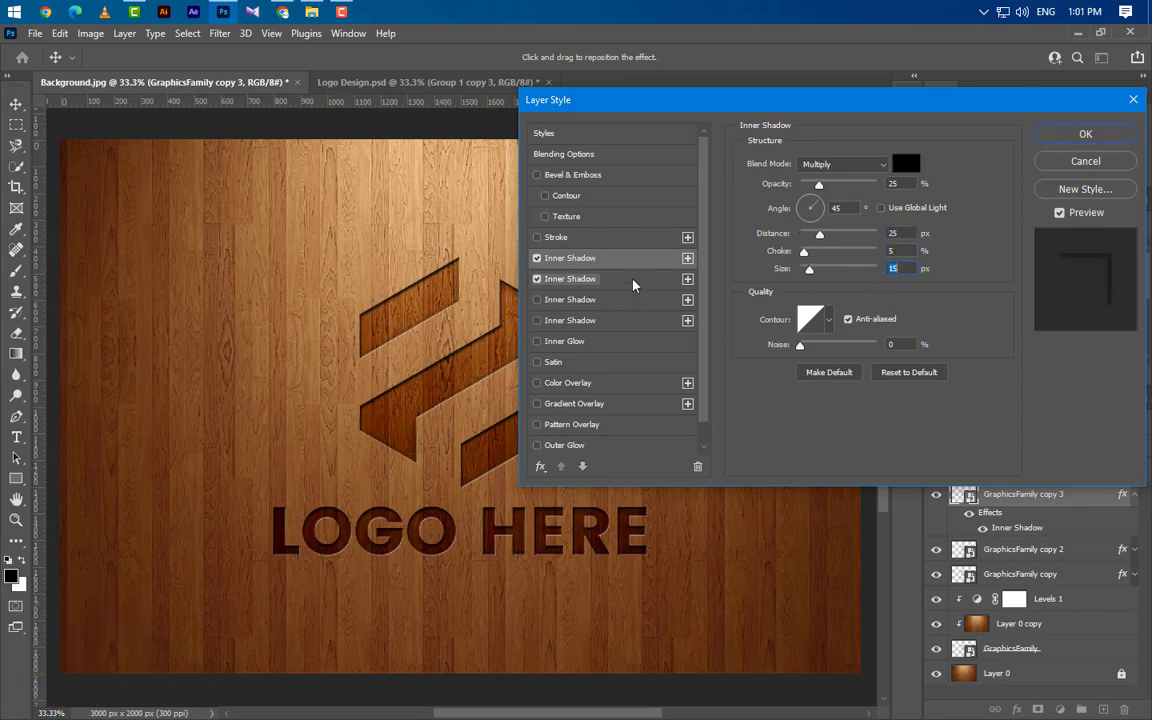
text(80)
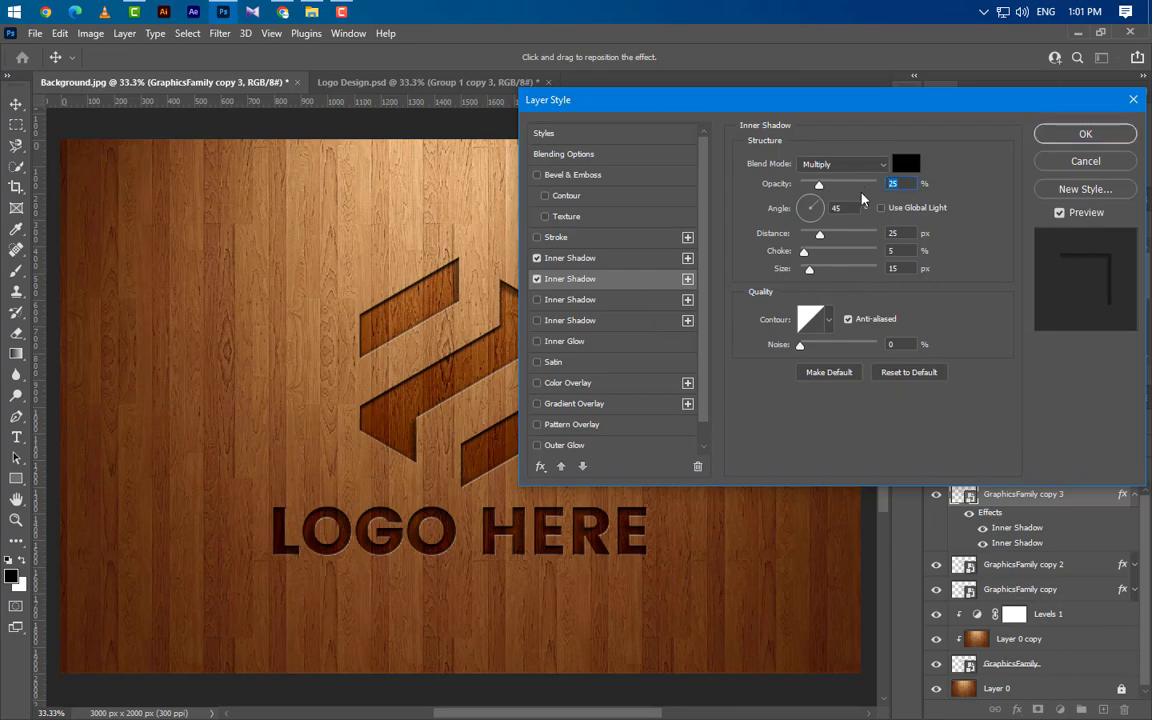
key(Tab)
text(90)
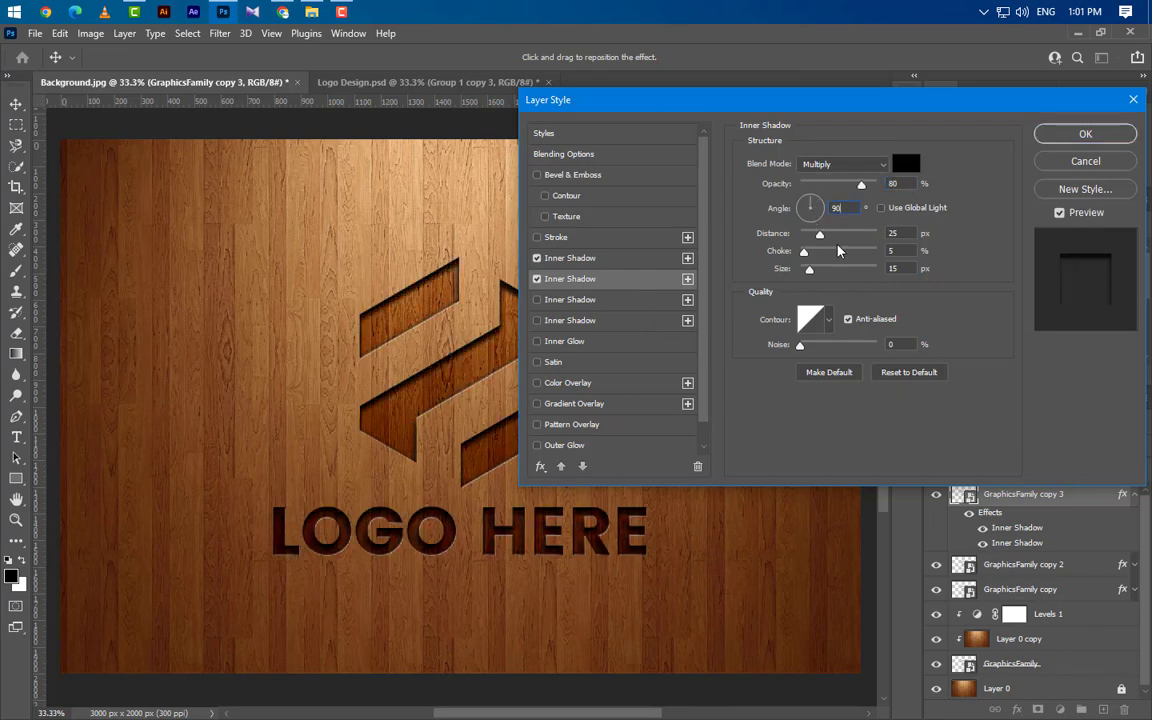
key(Tab)
drag(885, 236, 850, 236)
text(10)
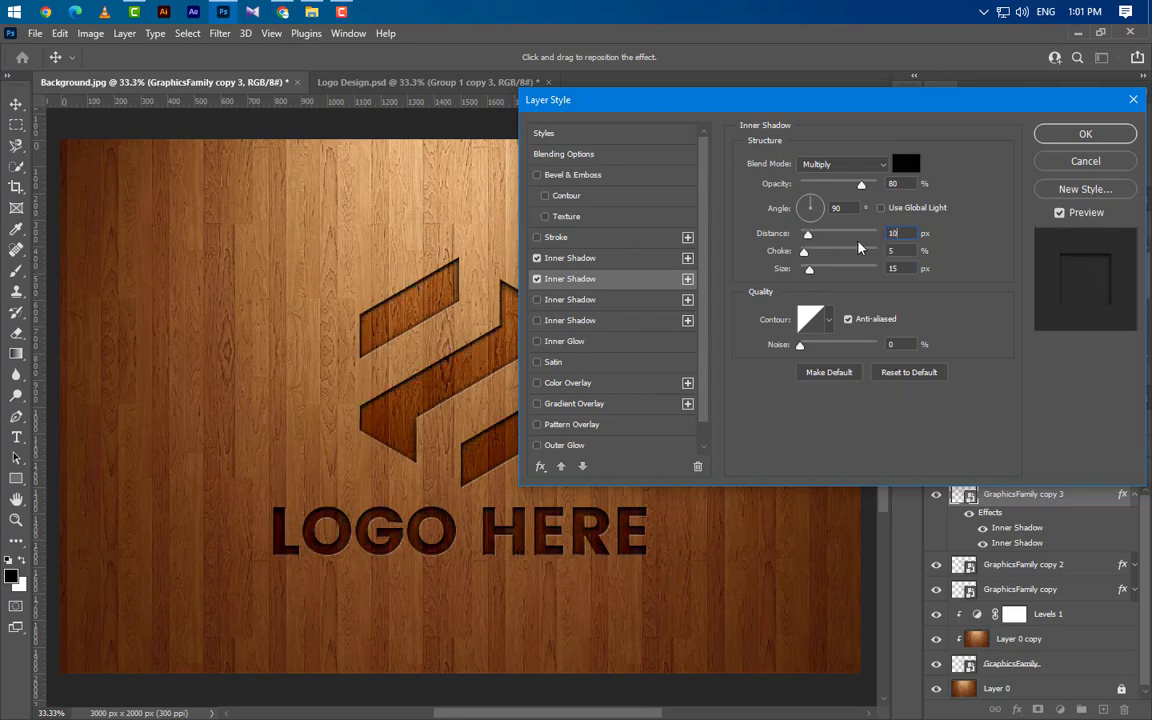
key(Tab)
key(Tab)
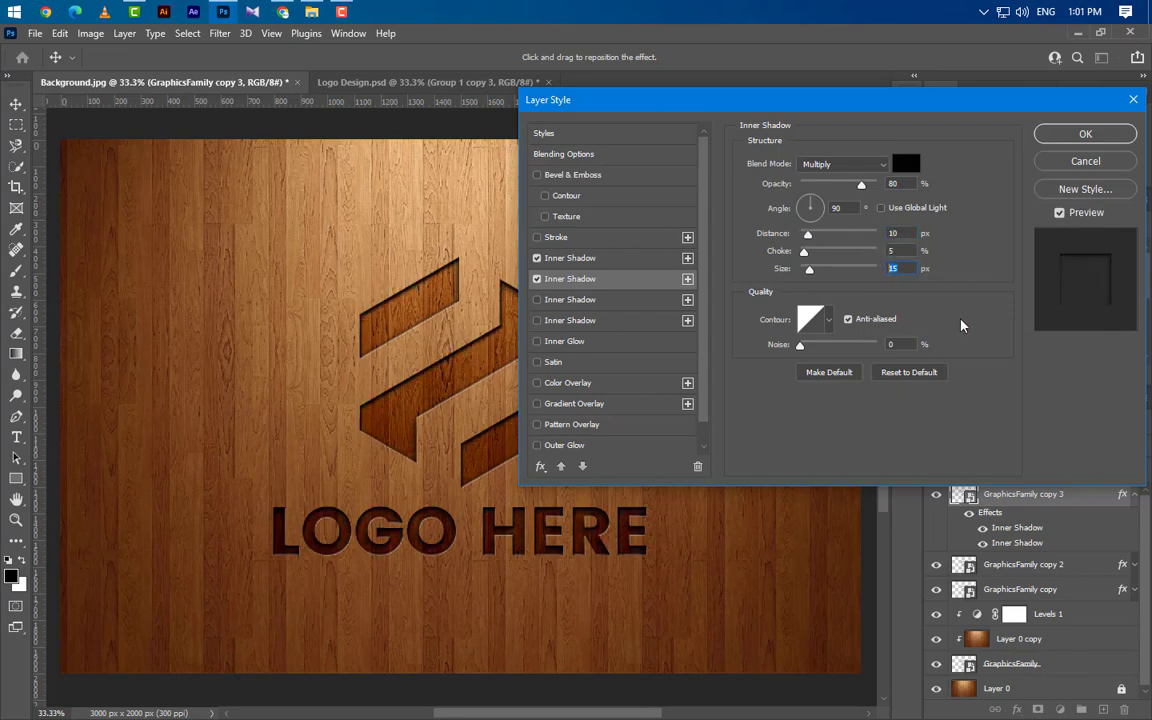
click(1085, 134)
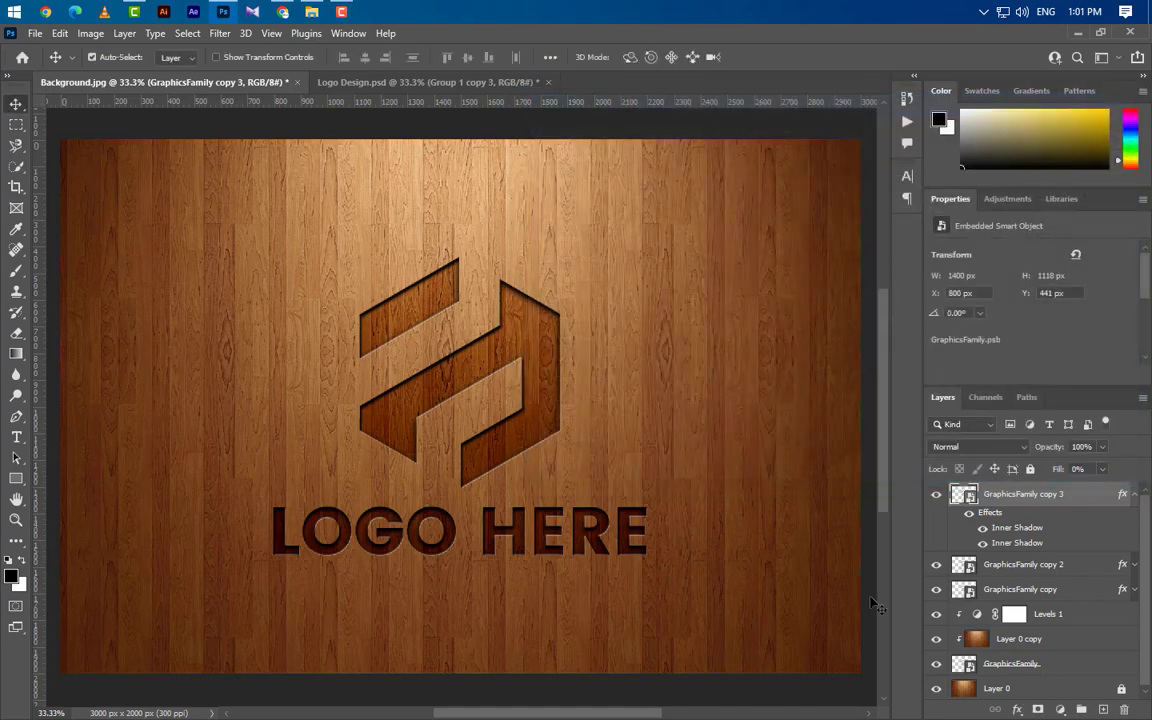
click(1133, 495)
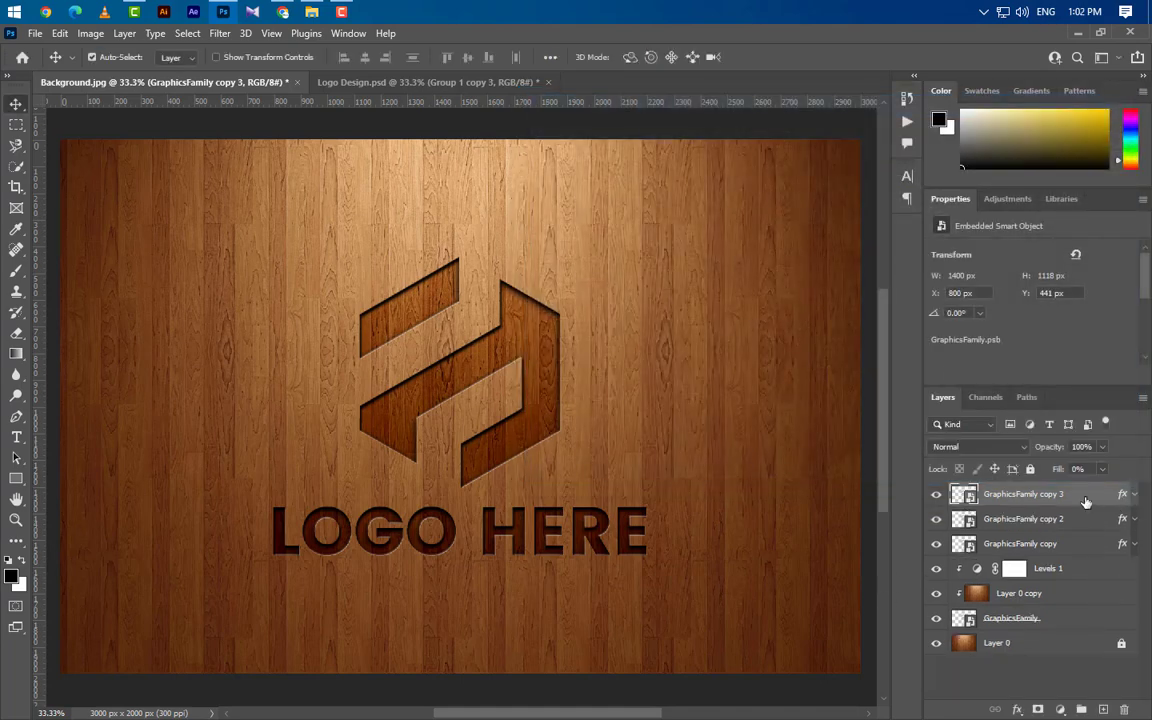
Add a Gradient Fill layer above the logo layers, keeping the gradient's starting stop black and setting its opacity to 80%
click(1060, 709)
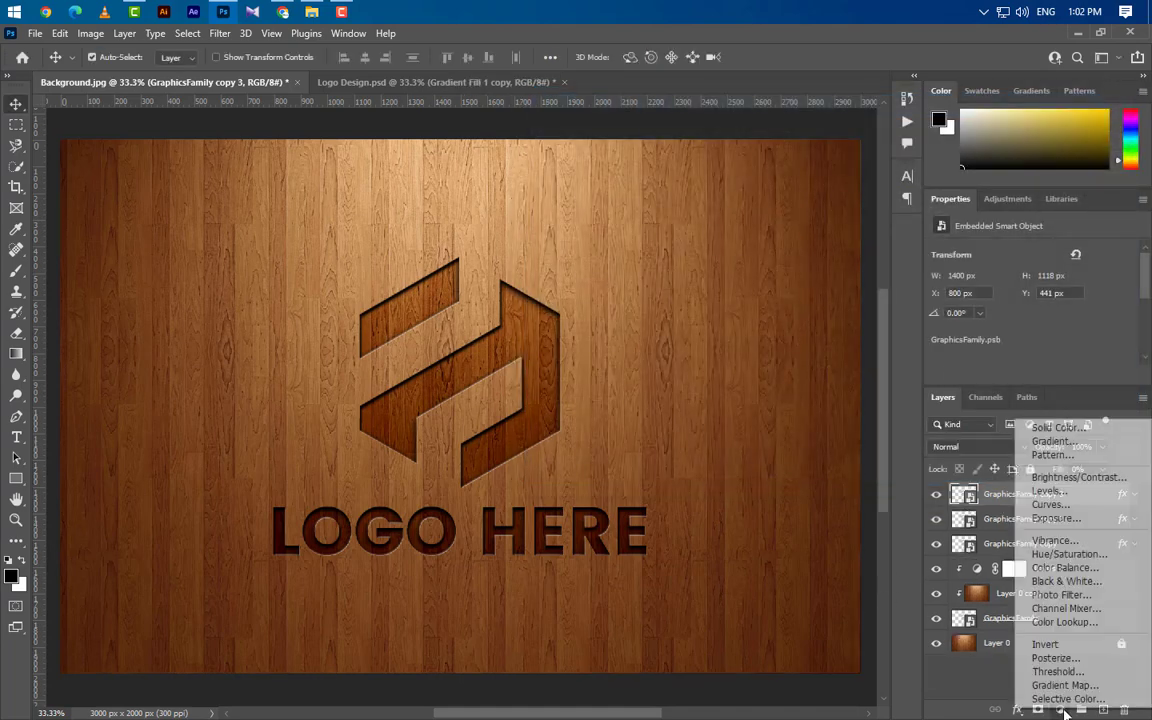
click(1055, 441)
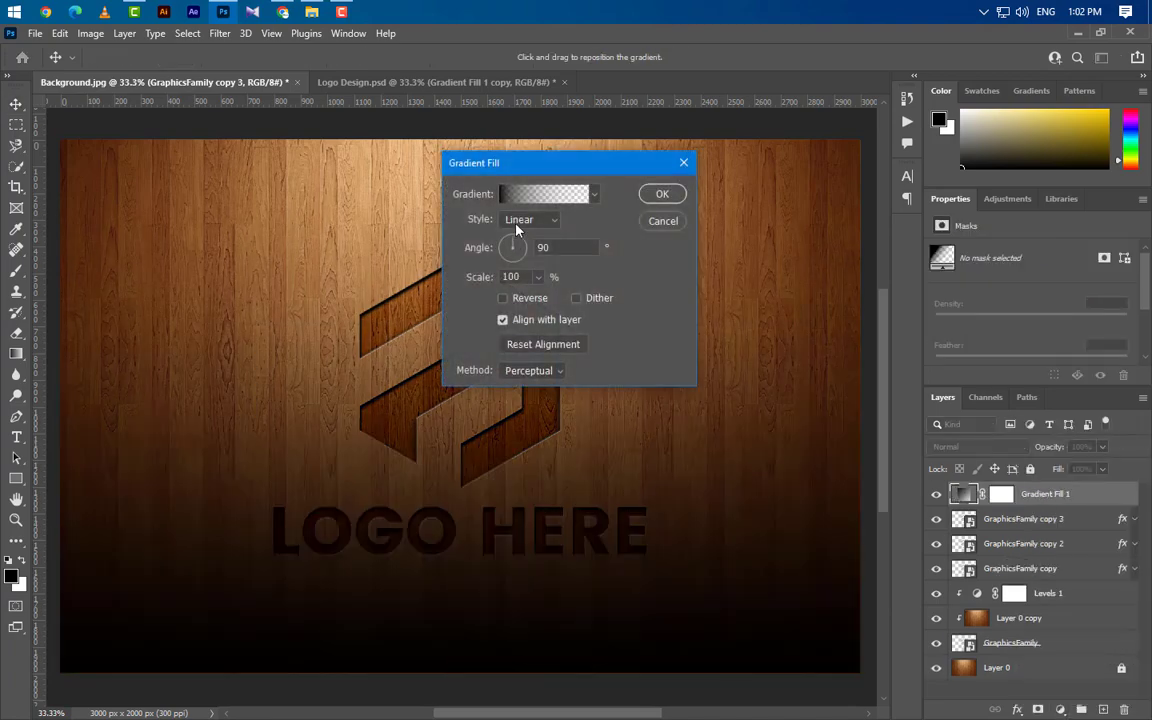
double_click(789, 502)
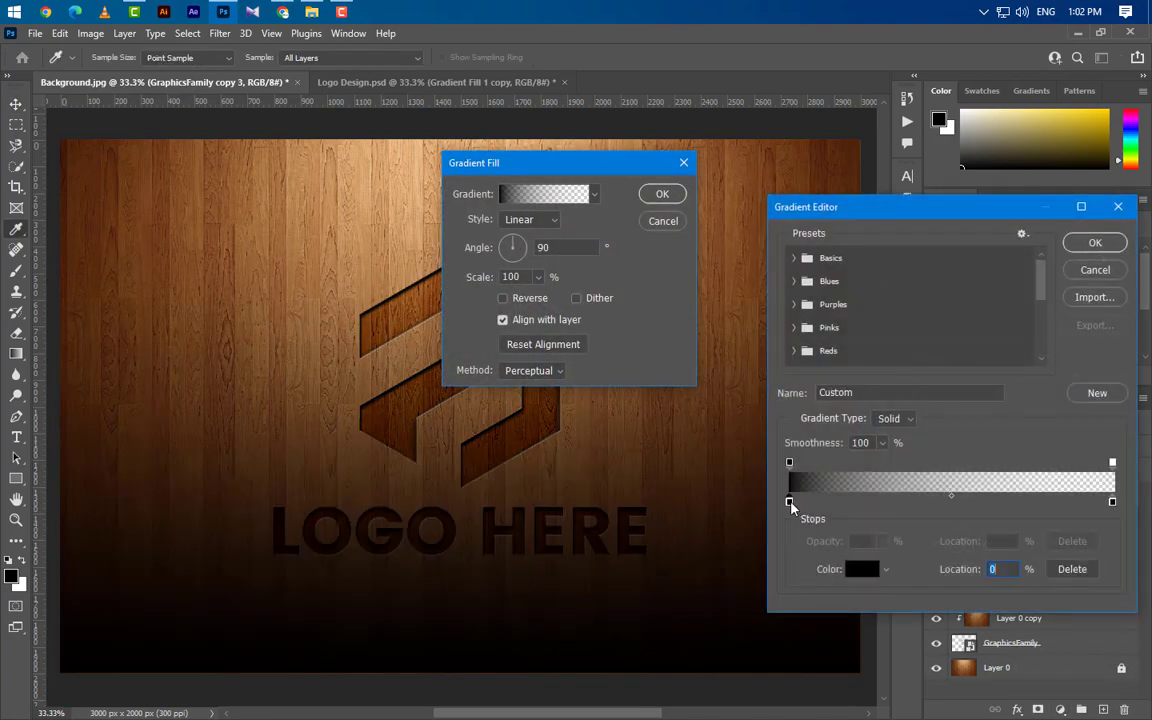
click(1063, 283)
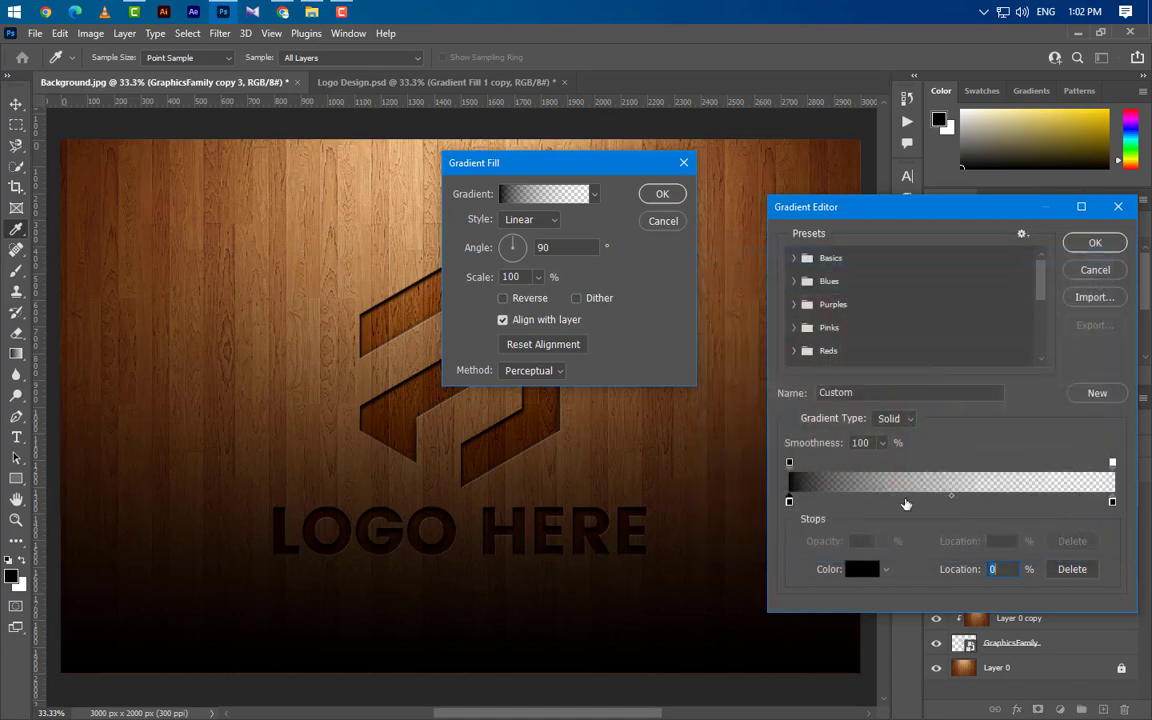
click(790, 463)
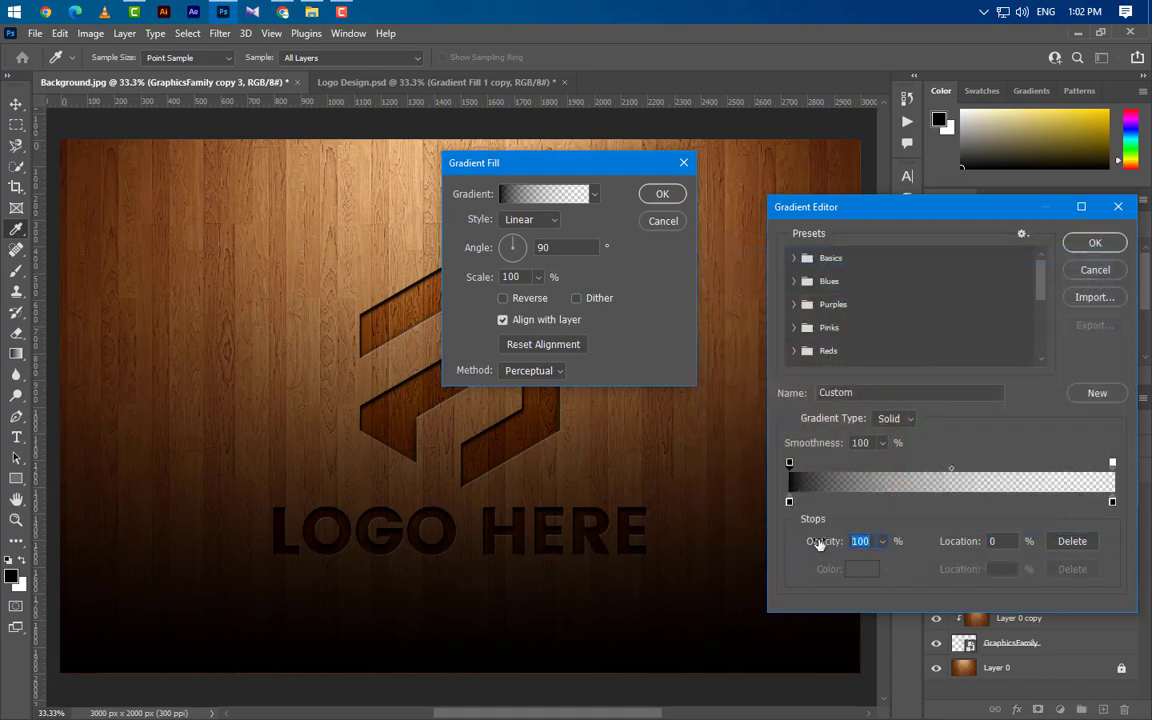
text(80)
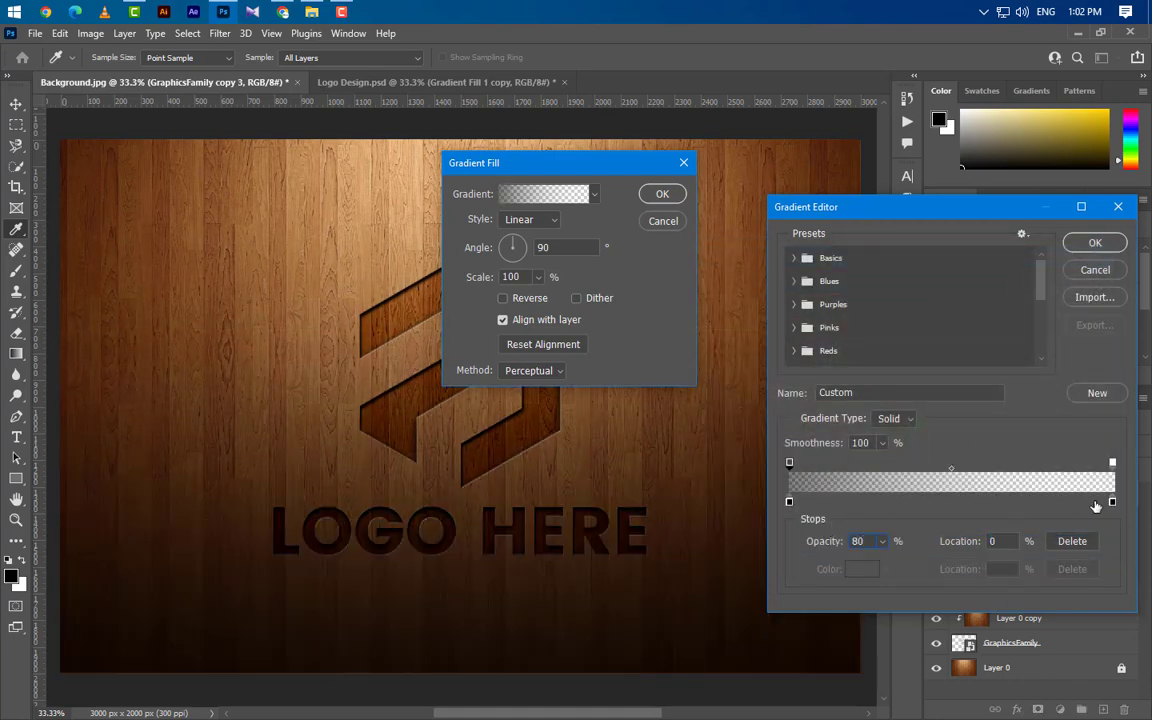
Set the gradient's ending color stop to white and its location to 85%
click(1113, 503)
double_click(1113, 503)
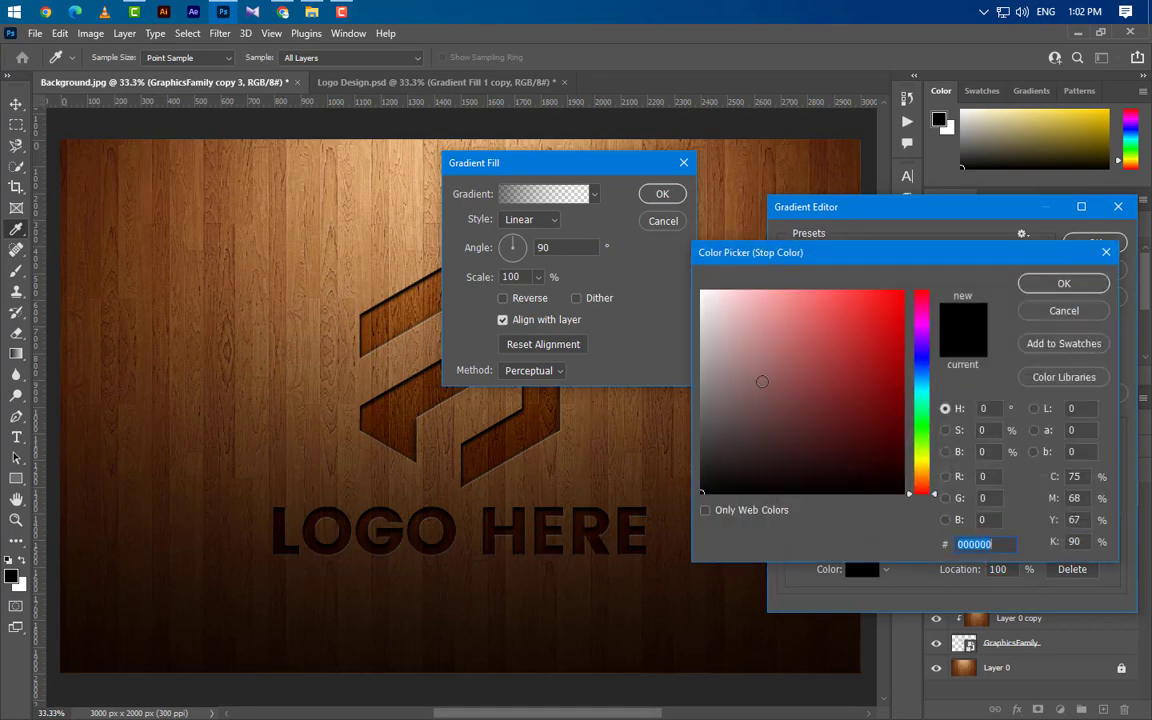
drag(763, 383, 698, 287)
click(1064, 283)
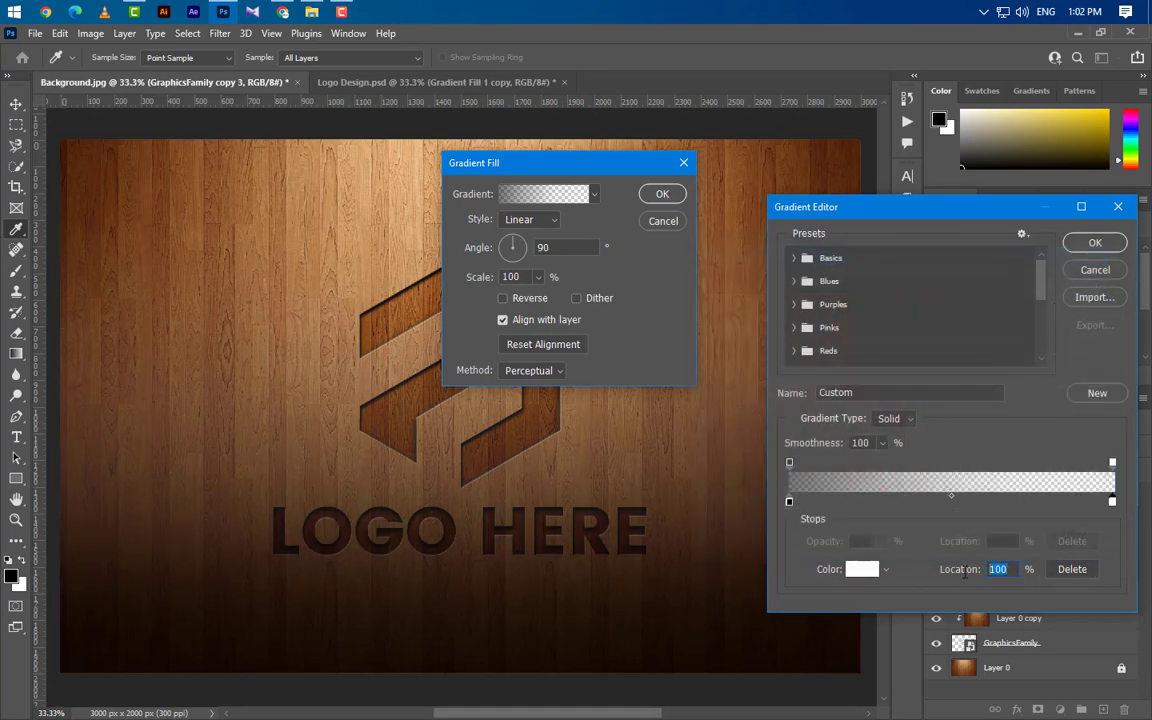
text(8)
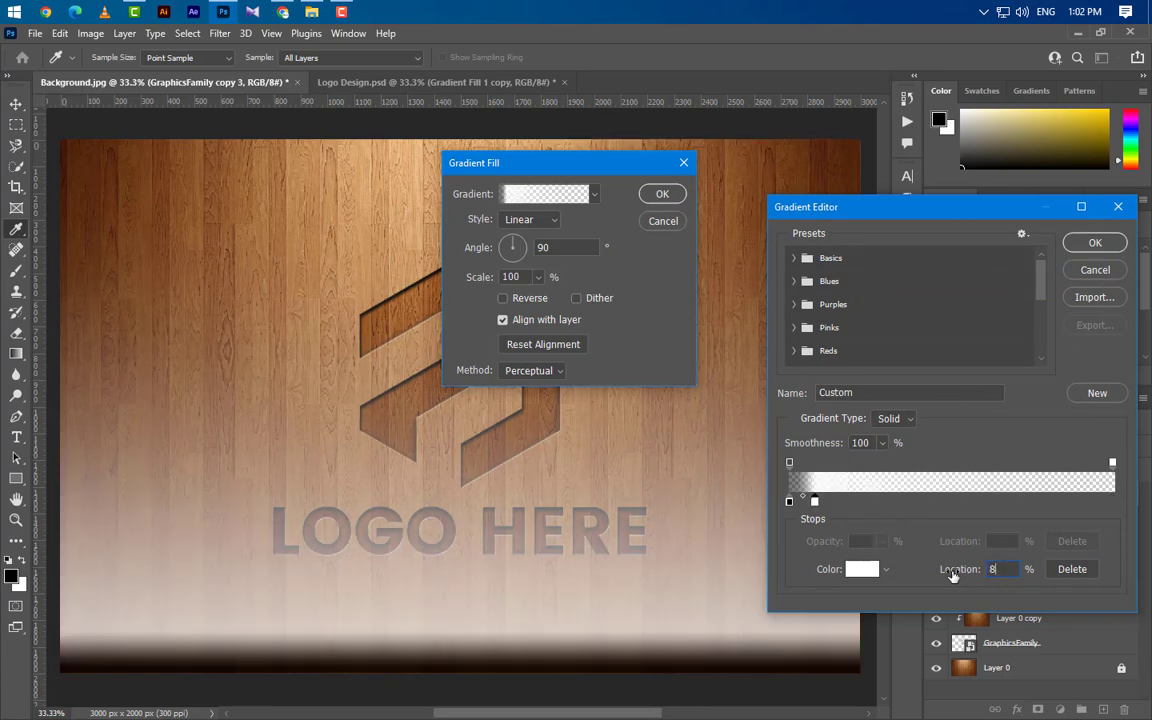
text(5)
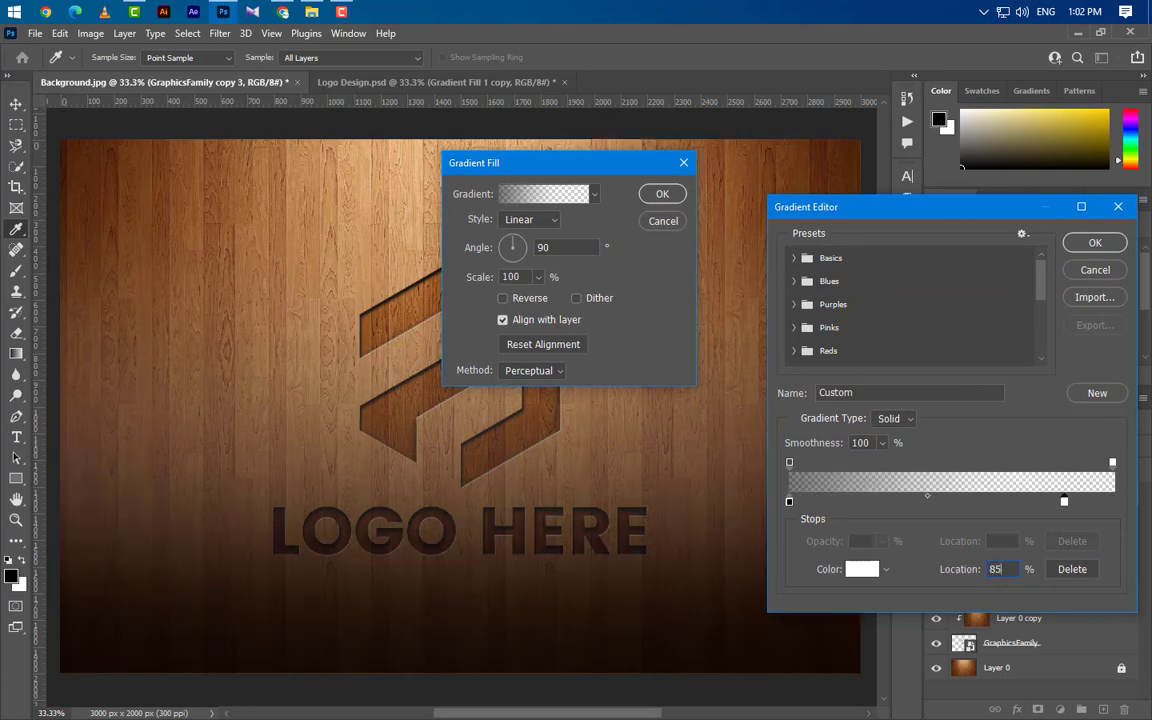
Set the gradient's ending opacity stop to 100% and accept the edited gradient
click(1113, 463)
click(882, 543)
drag(880, 561, 954, 561)
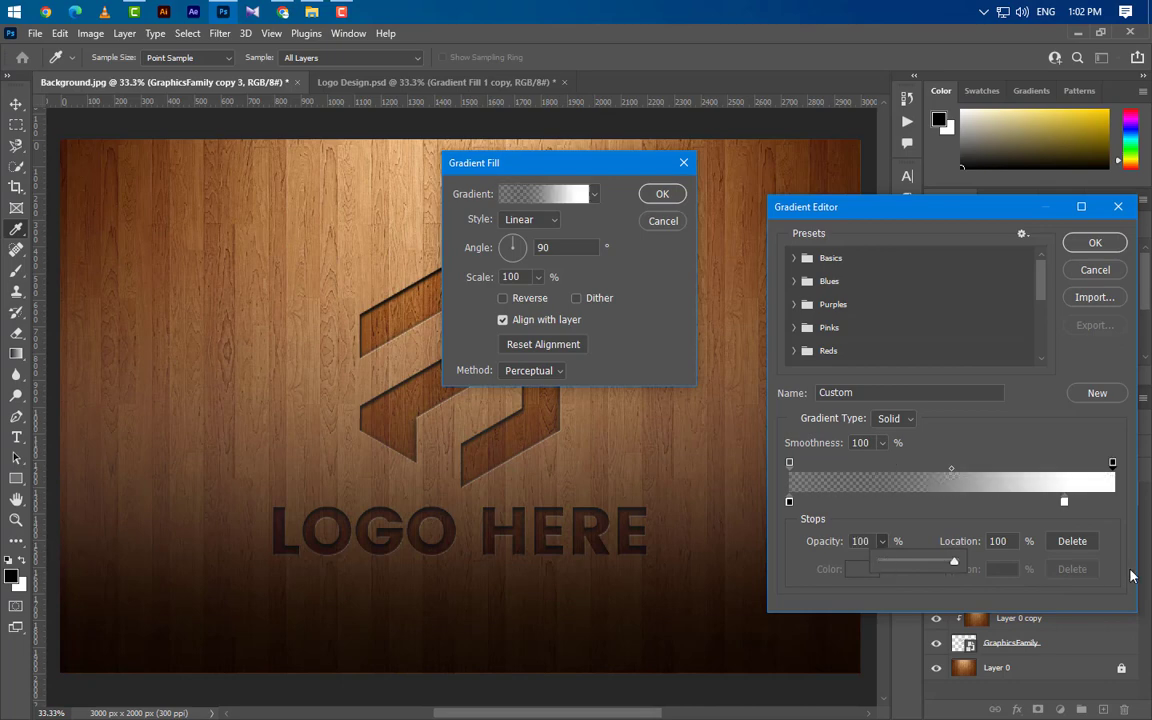
click(1095, 242)
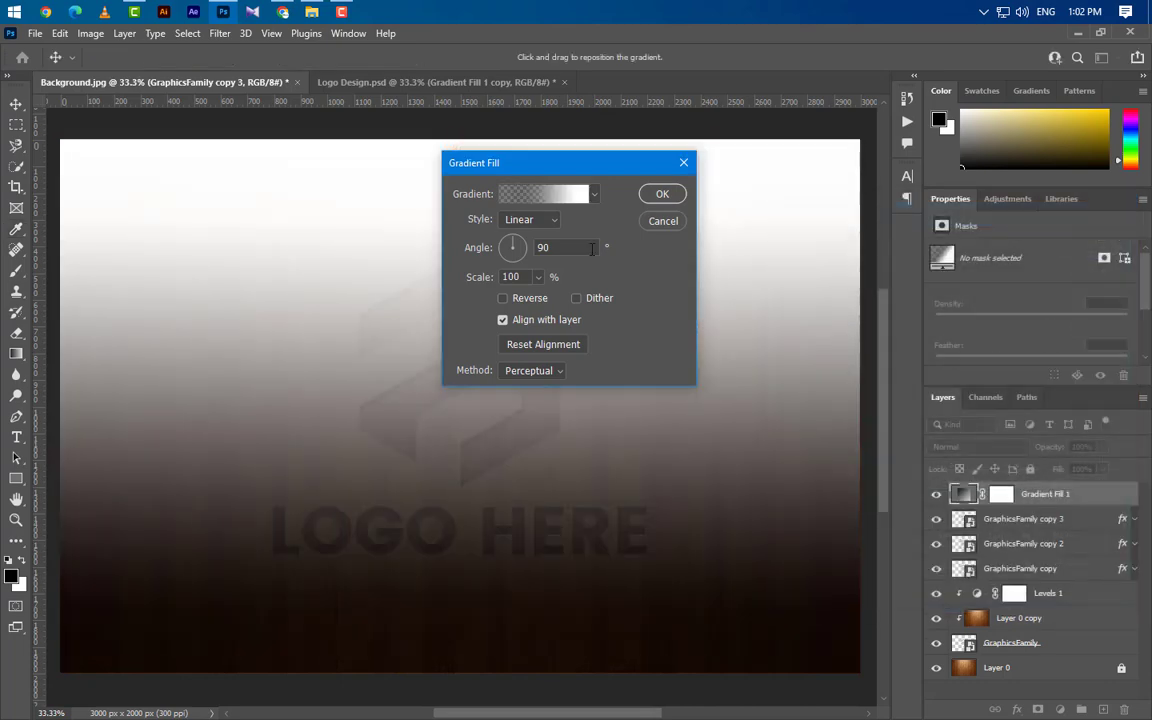
Set the gradient fill's scale to 150% and apply it
key(Tab)
text(1)
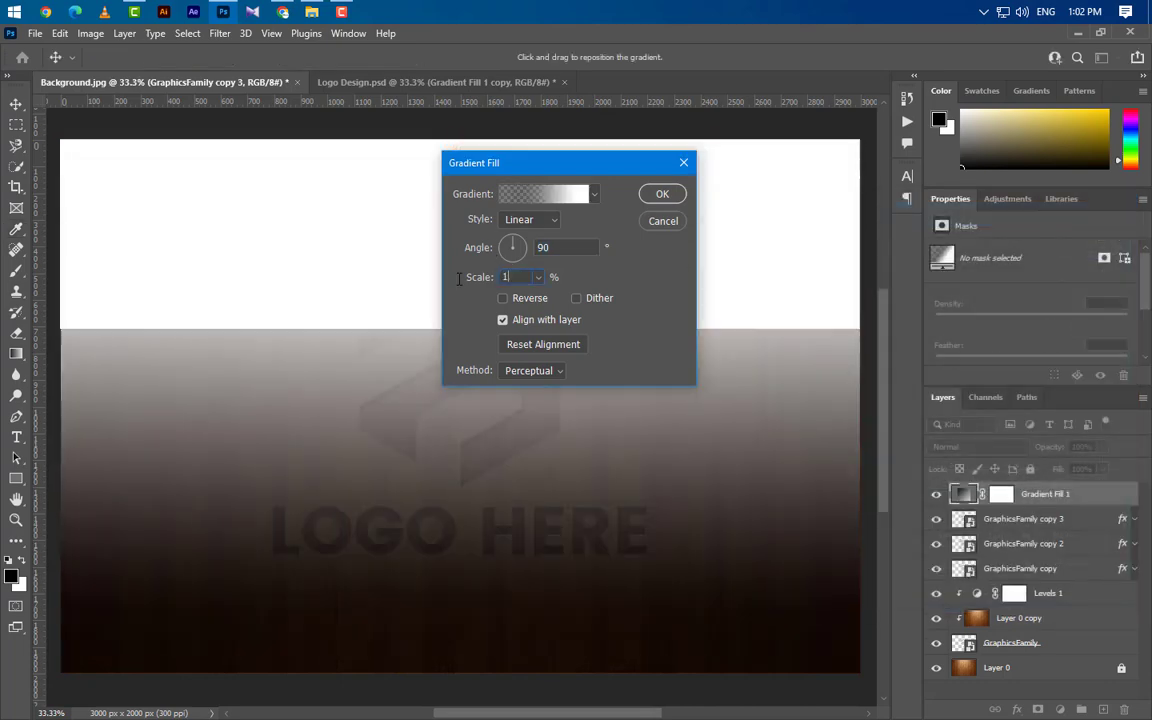
text(50)
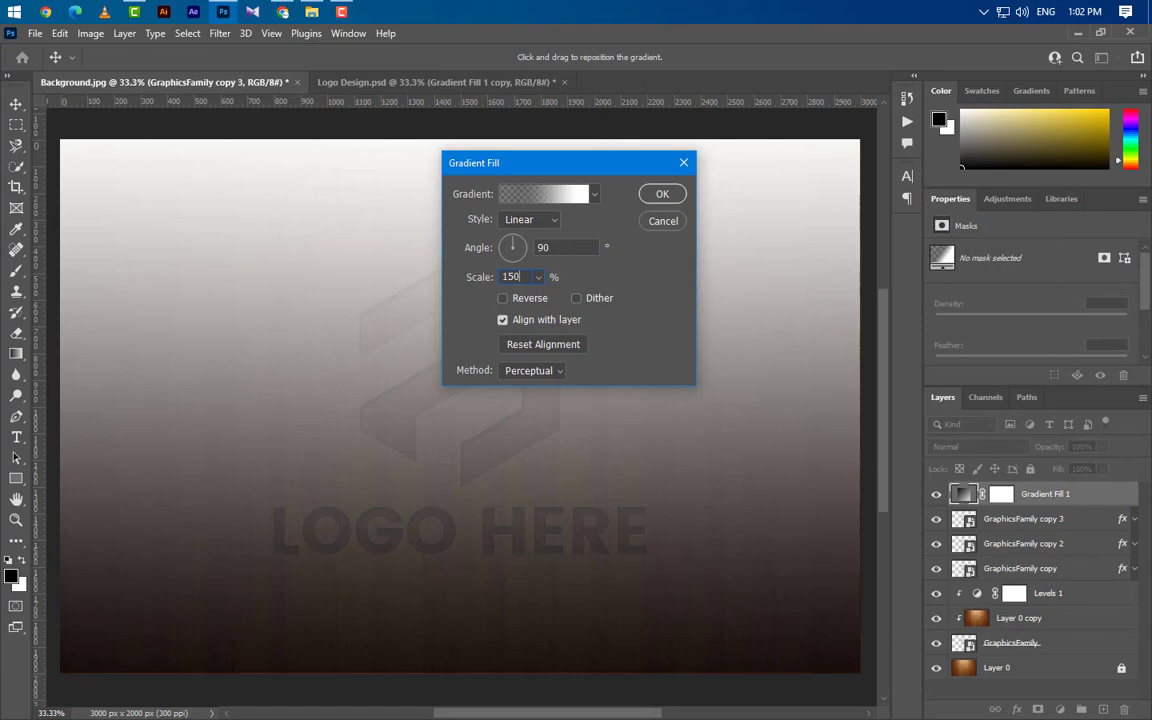
click(662, 196)
Set the Gradient Fill 1 layer's blend mode to Soft Light and its opacity to 50%
click(1000, 453)
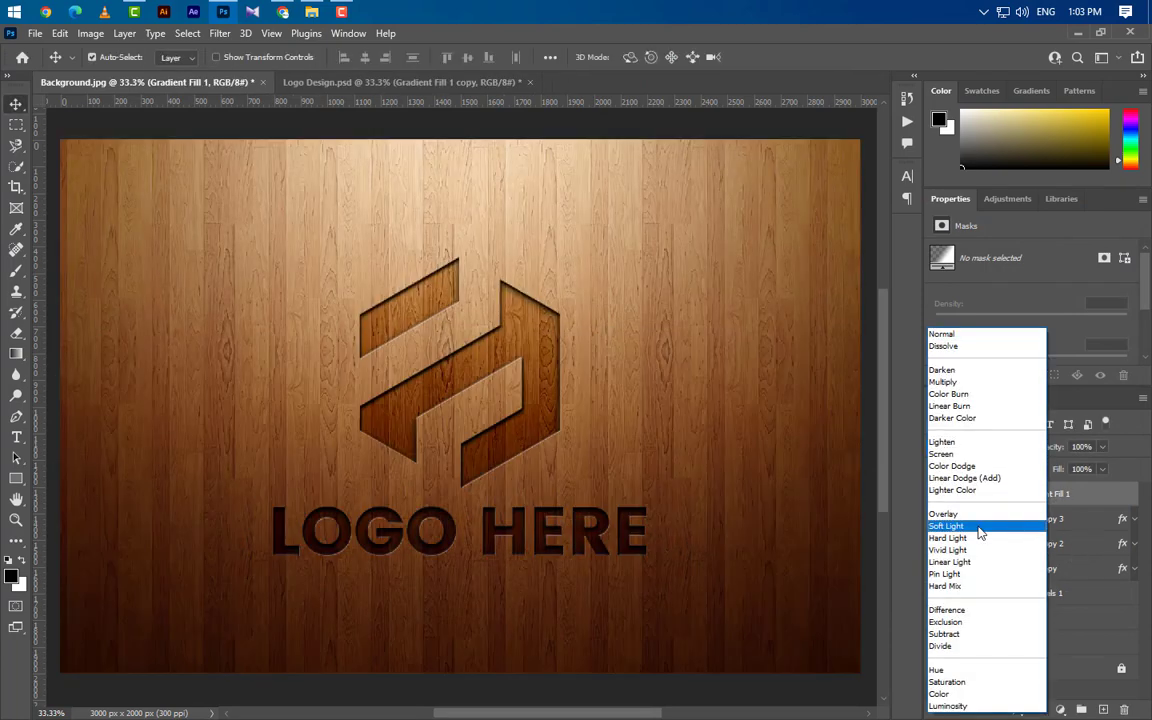
click(980, 533)
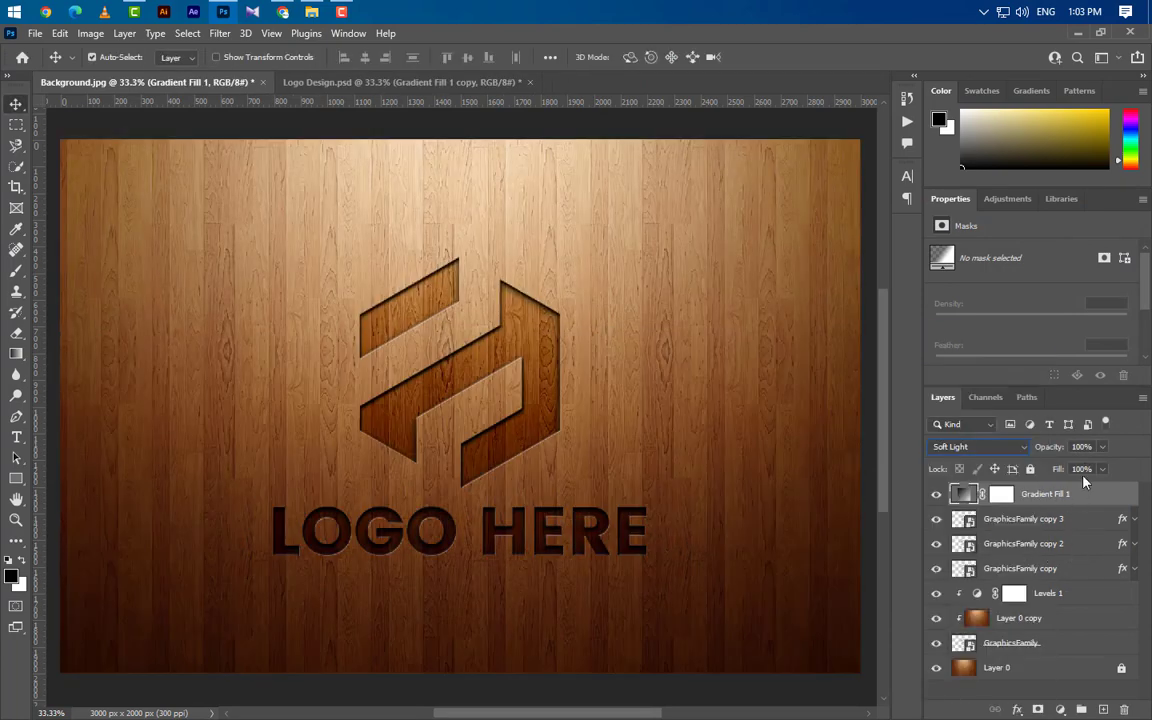
key(5)
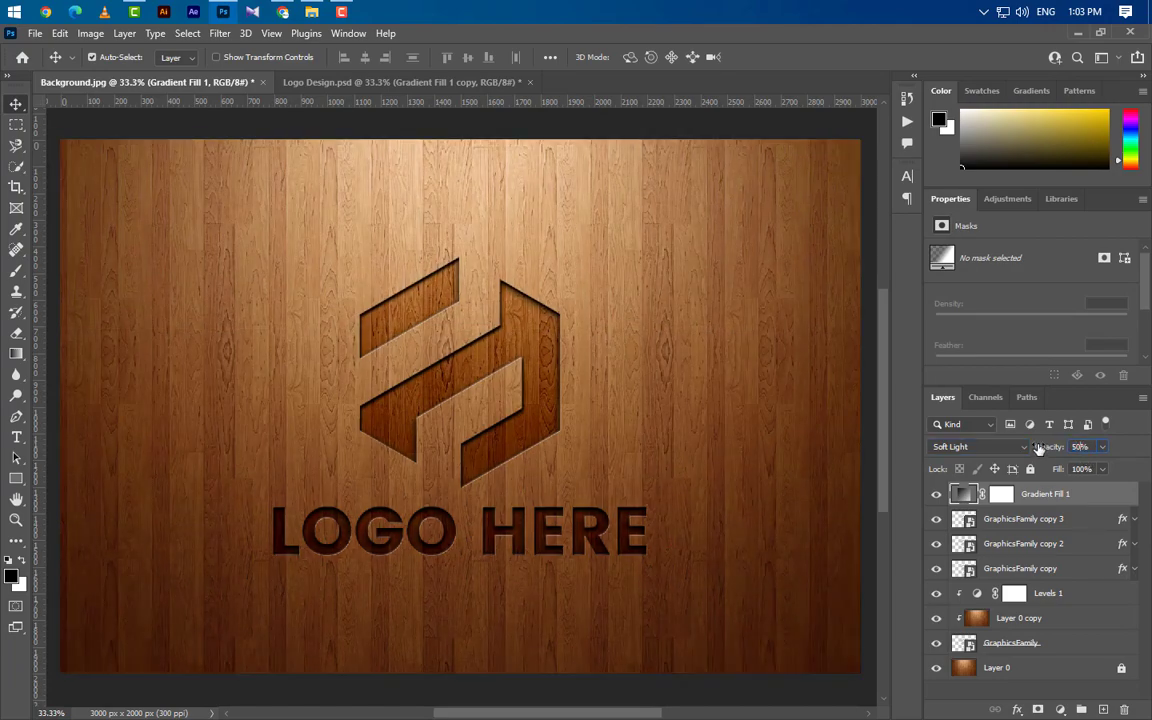
Duplicate the Gradient Fill 1 layer and set the copy's opacity to 35%
right_click(1103, 501)
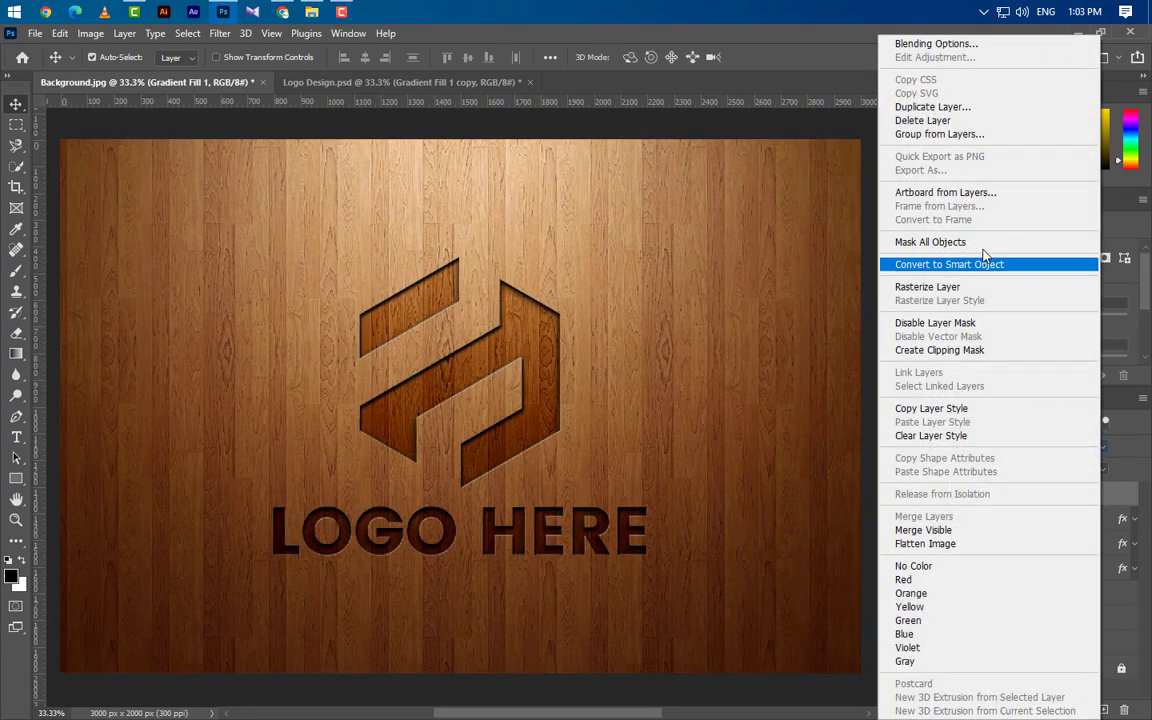
click(858, 102)
click(708, 213)
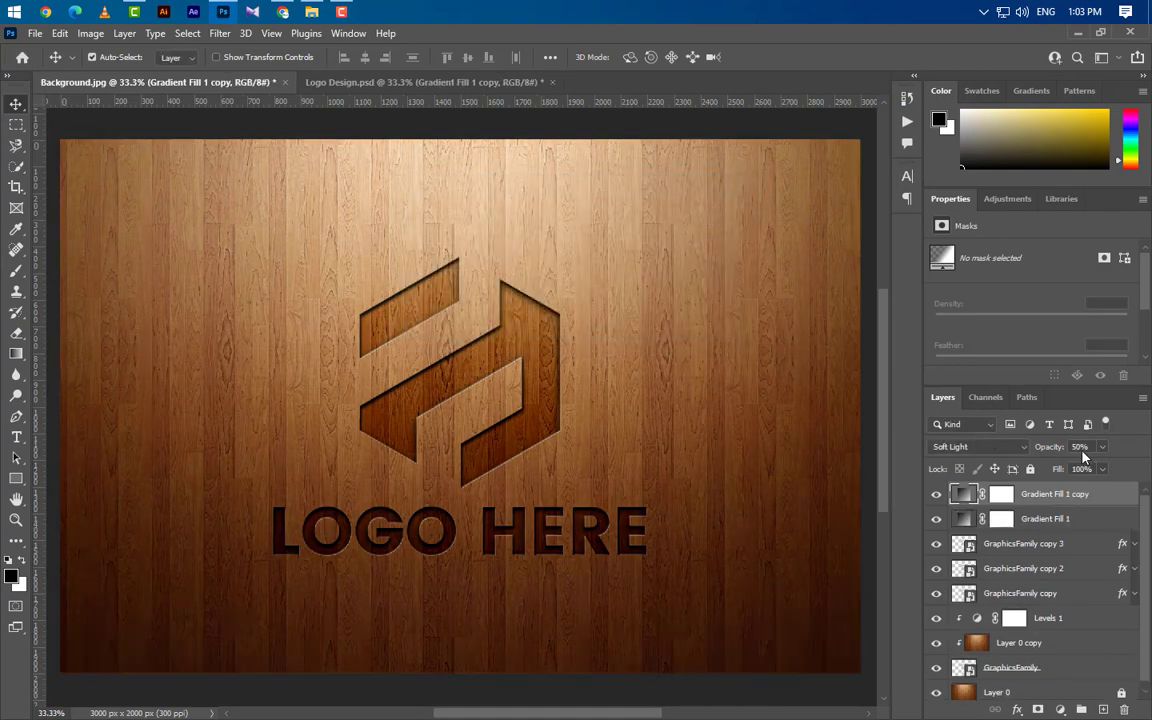
text(35)
key(Return)
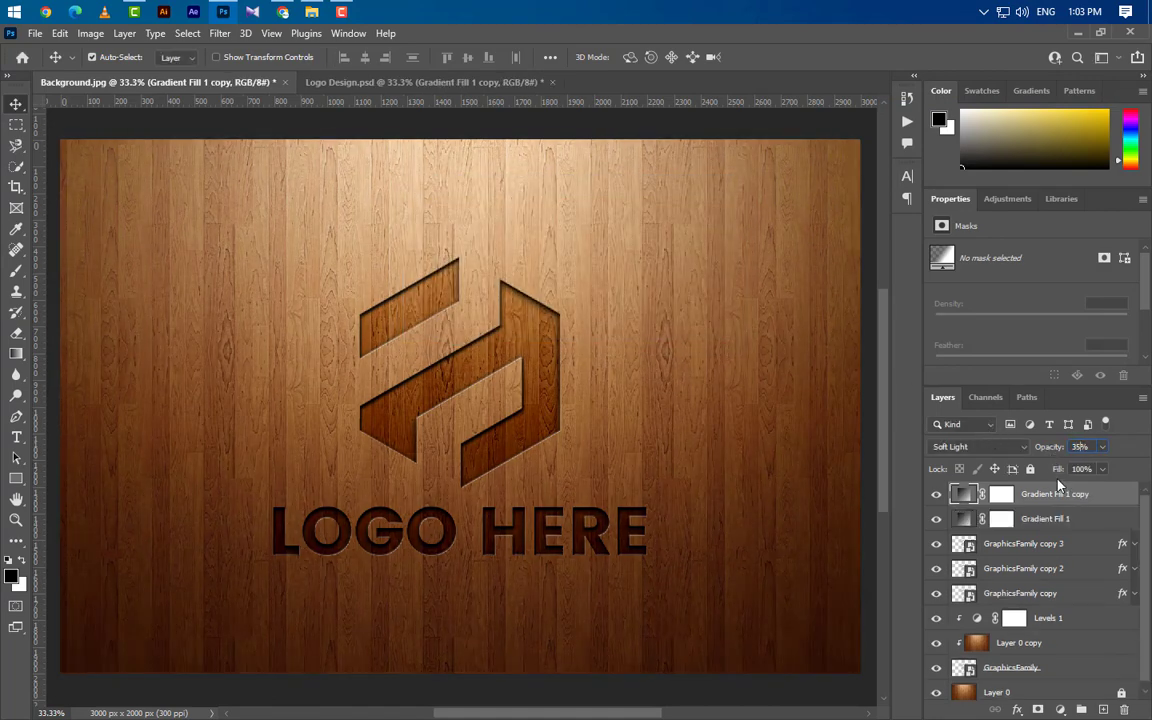
Set the duplicated gradient fill's angle to 145° and apply it
double_click(963, 495)
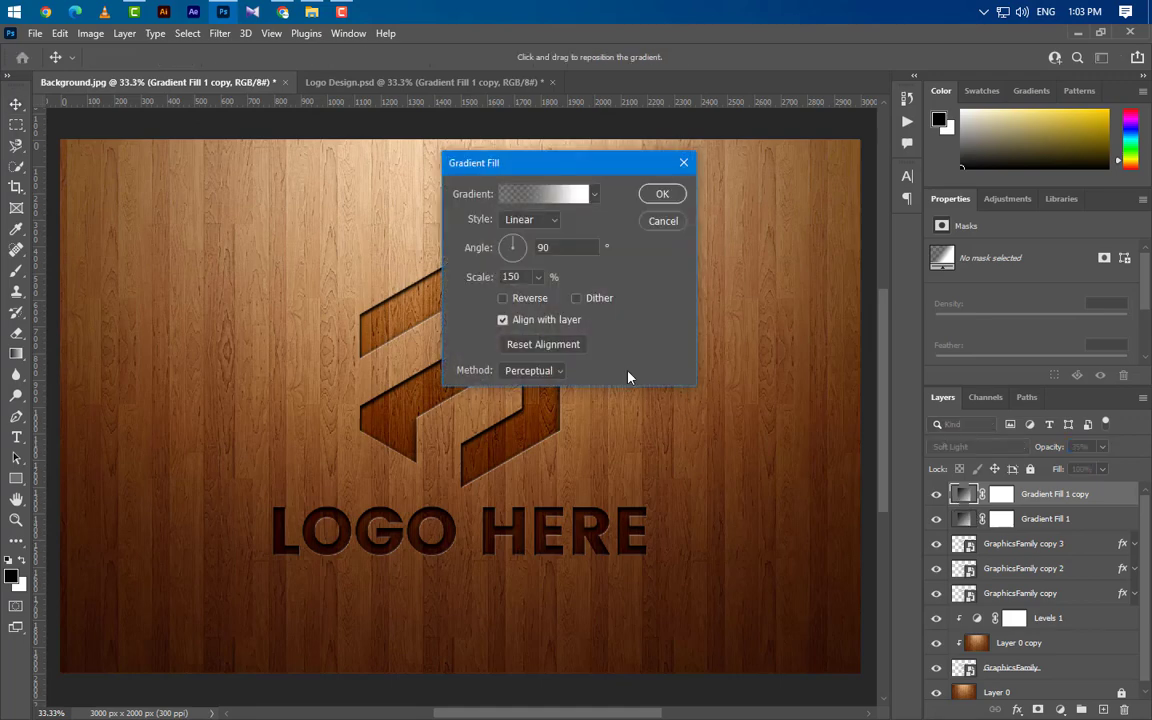
double_click(549, 252)
text(145)
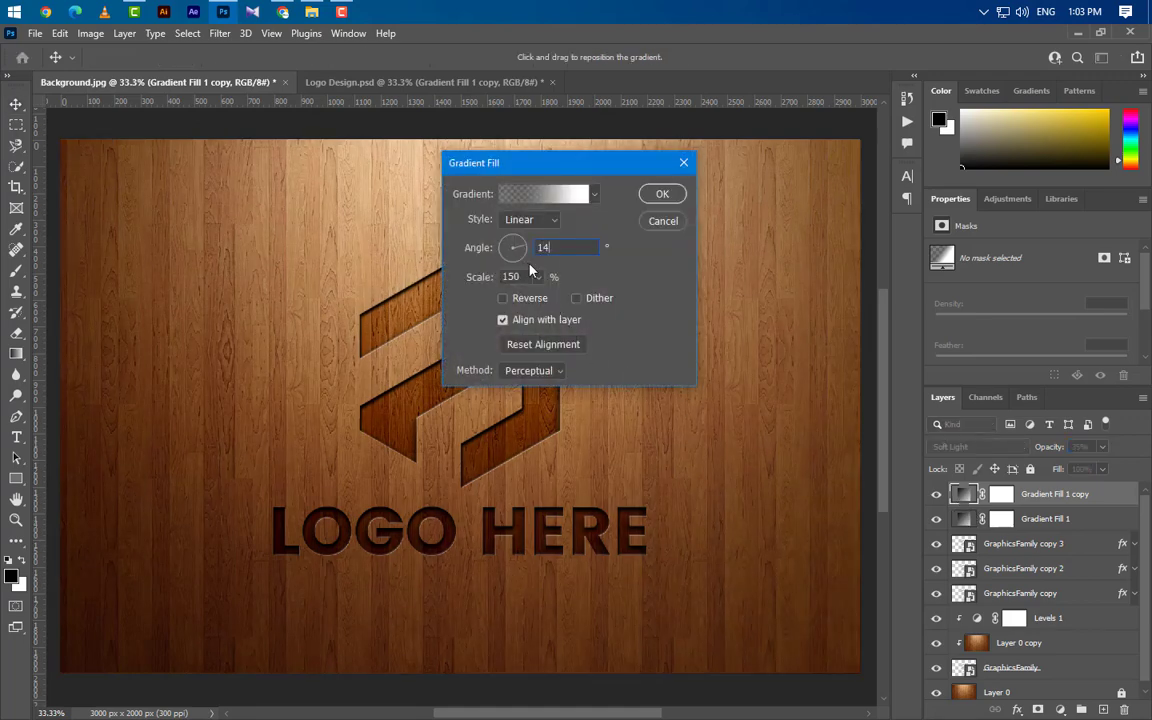
click(662, 194)
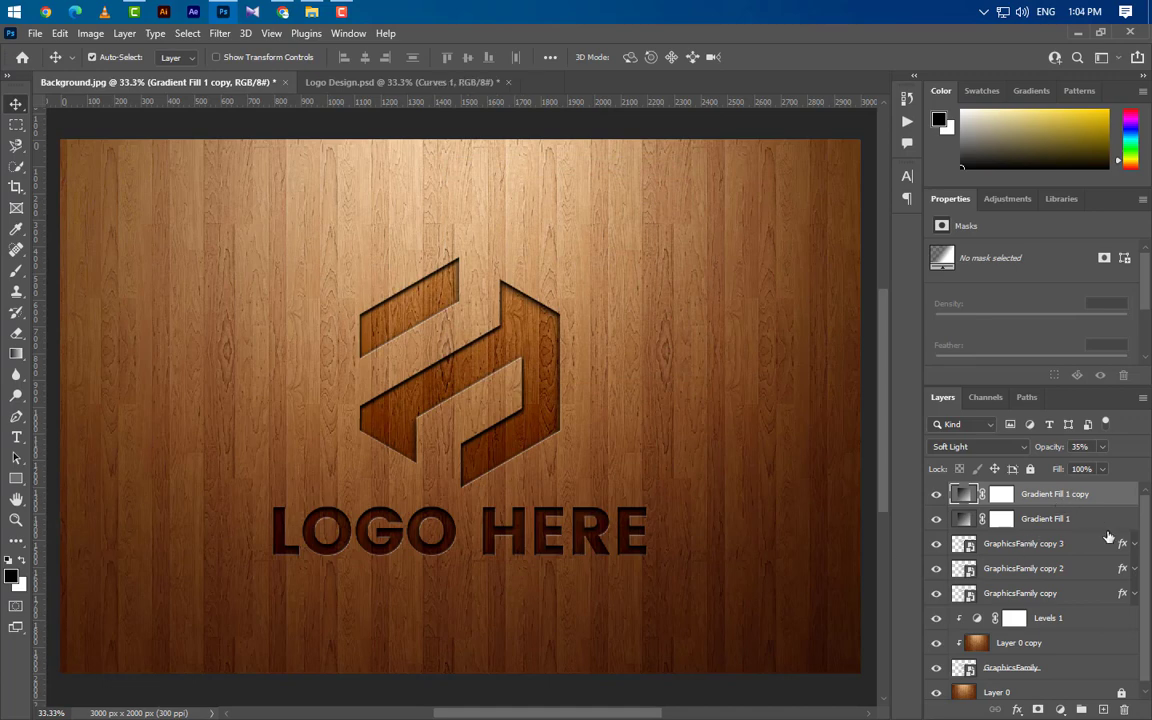
Add a Curves adjustment layer on top, with the RGB black point input at 5 and the white point input at 245
click(1061, 709)
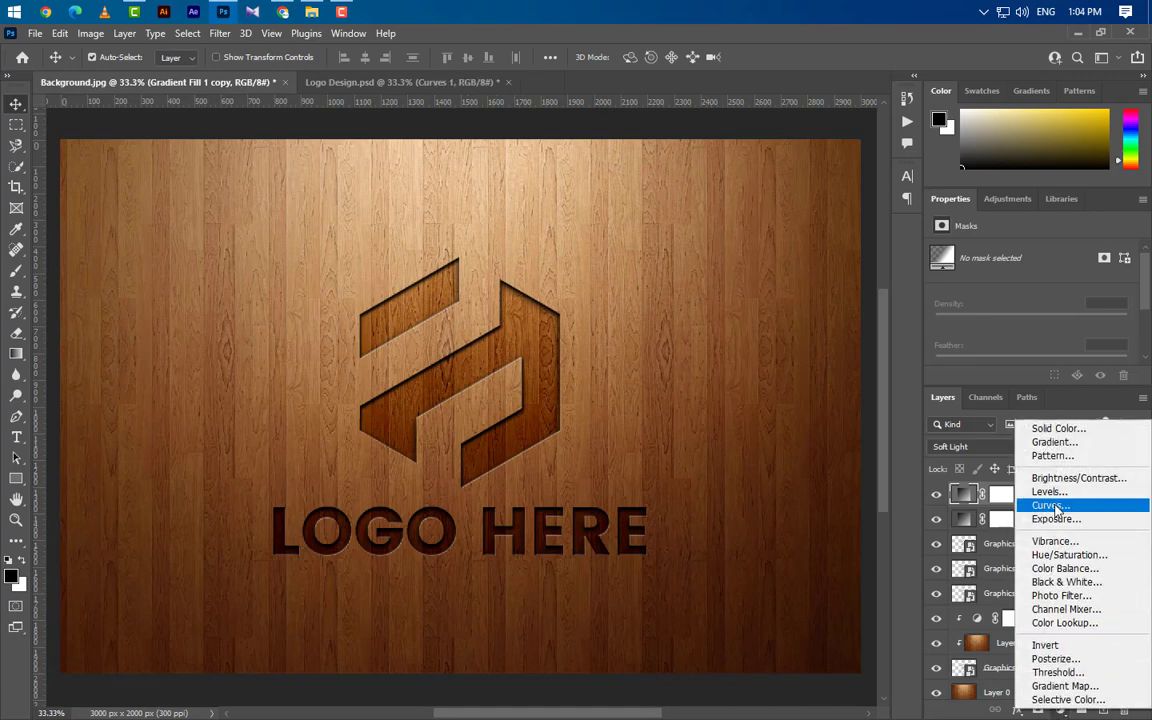
click(1055, 506)
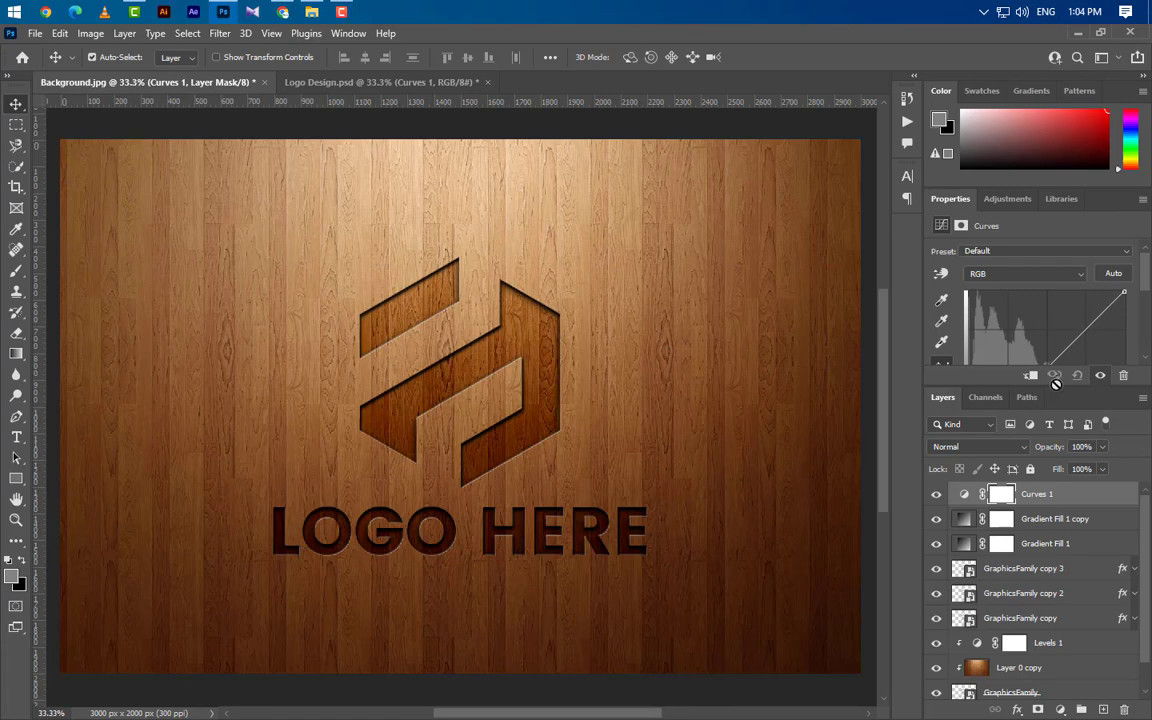
drag(1056, 386, 1042, 536)
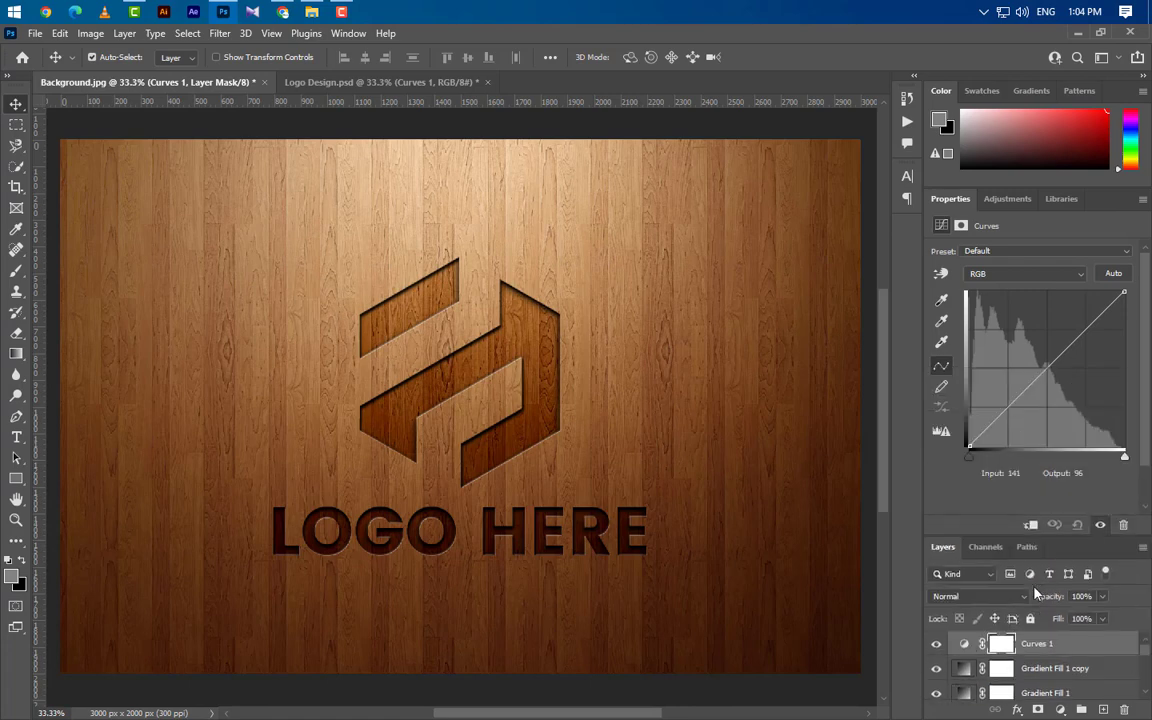
click(968, 447)
text(5)
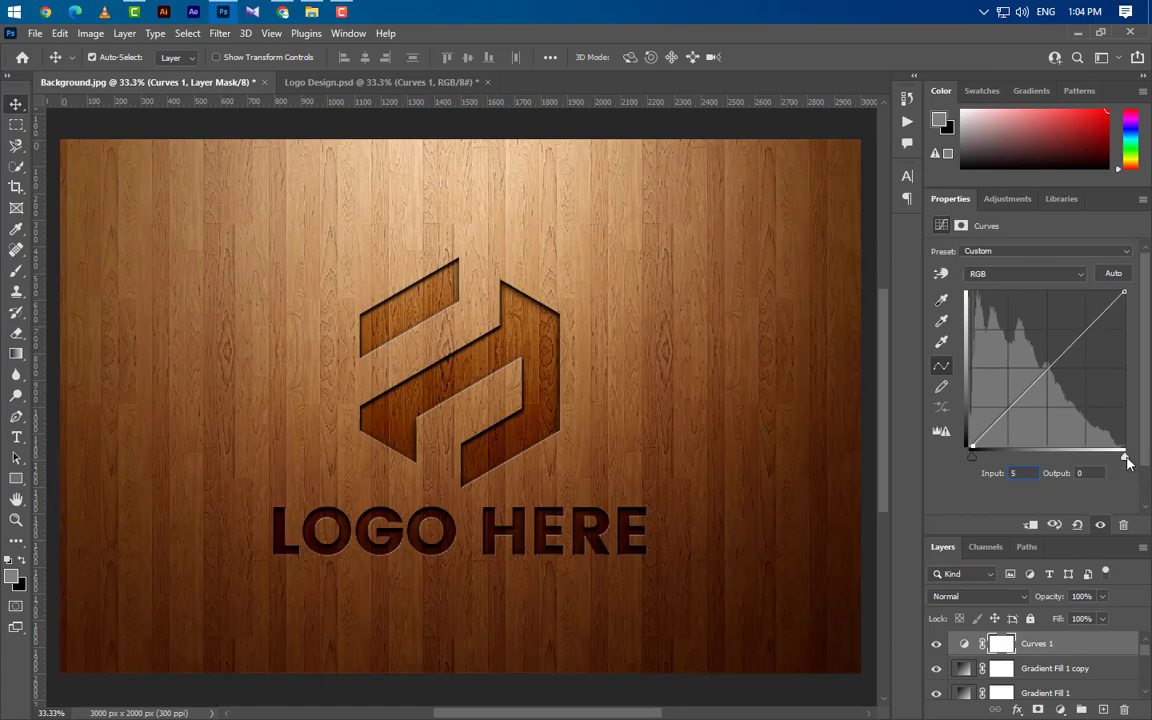
click(1126, 458)
text(245)
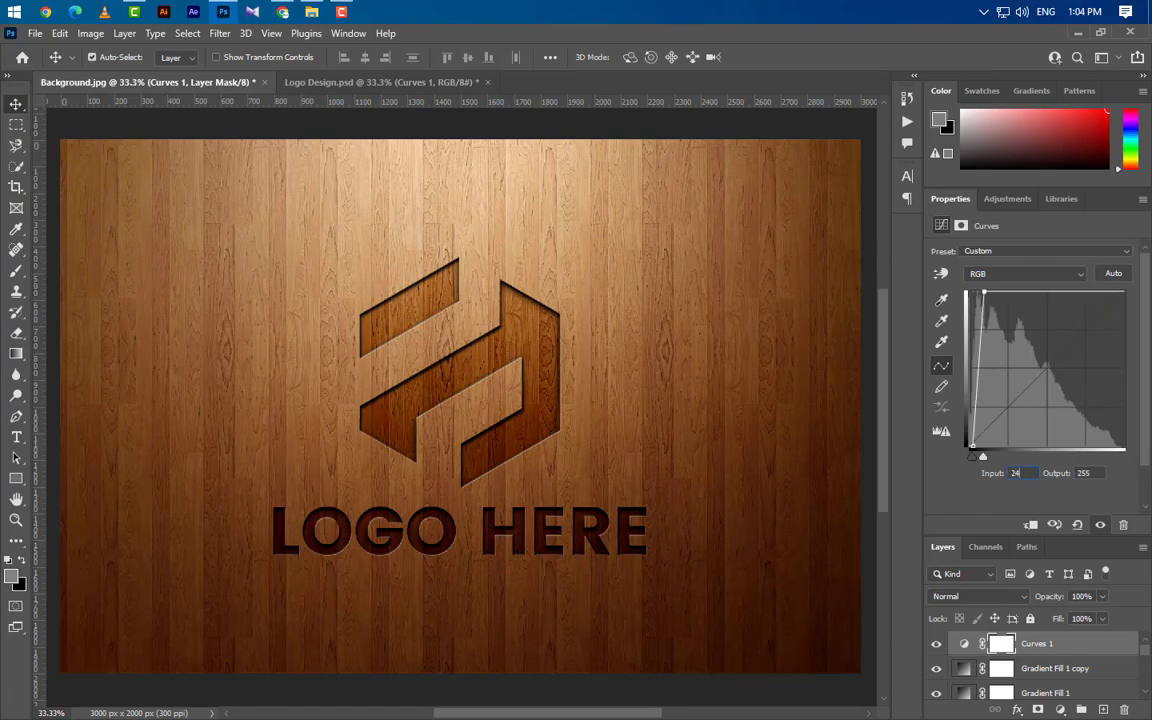
Set the black point input of the Red channel curve to 2
click(1034, 274)
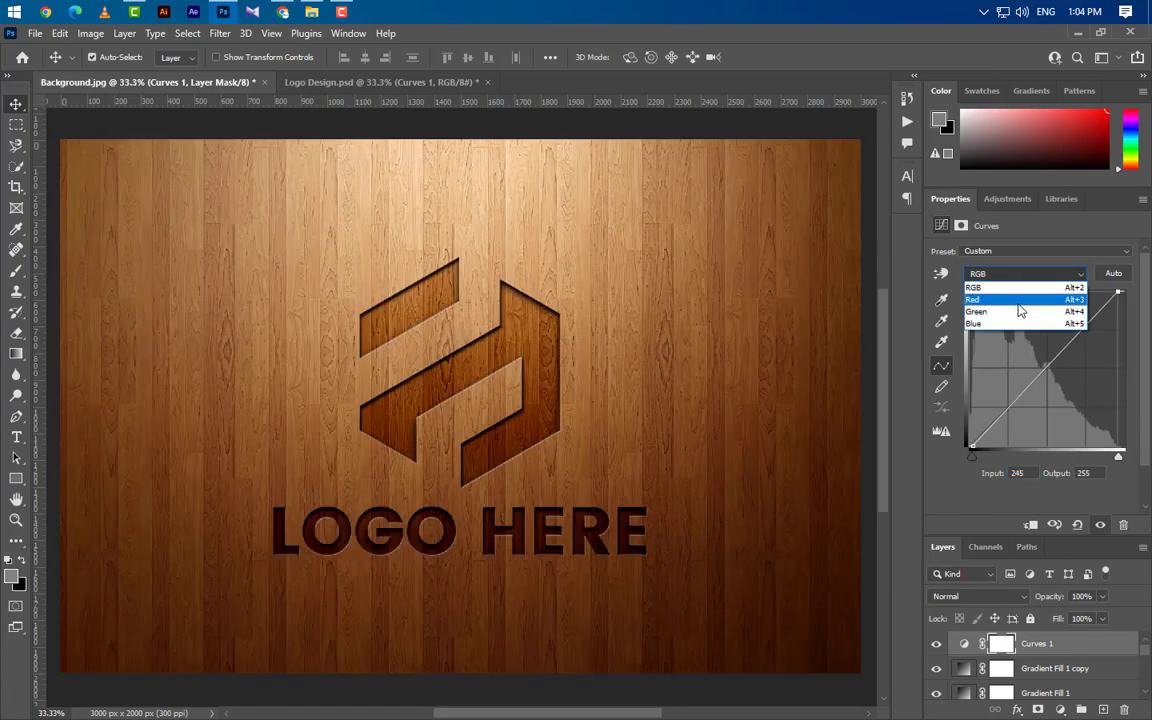
click(990, 297)
click(968, 458)
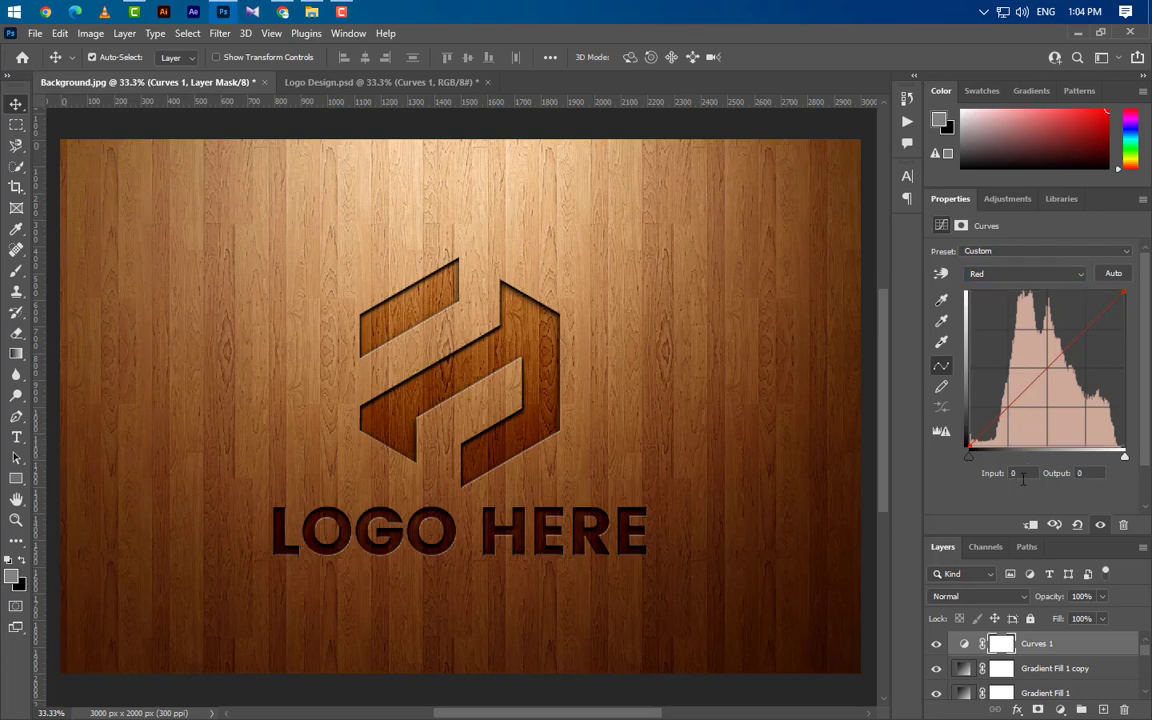
text(2)
Set the black point input of the Blue channel curve to 5
click(1014, 276)
click(995, 321)
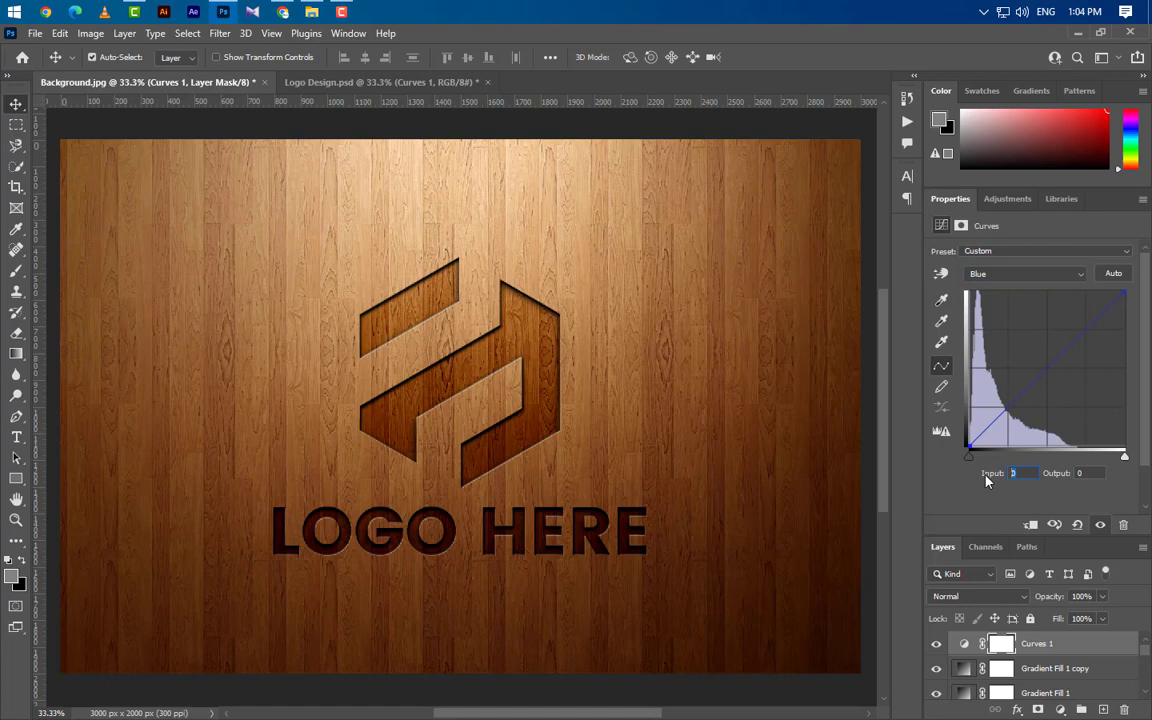
text(5)
drag(960, 538, 1045, 274)
Duplicate the GraphicsFamily copy 3 layer and move the duplicate above the Curves 1 layer
right_click(1060, 568)
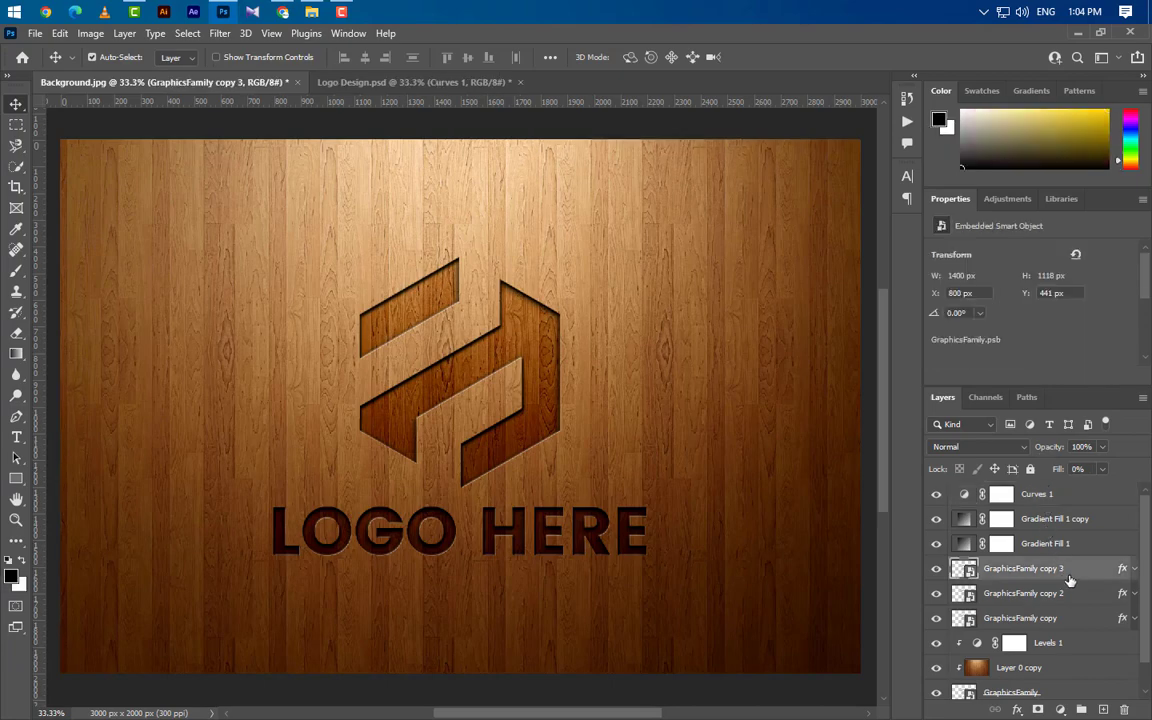
click(903, 55)
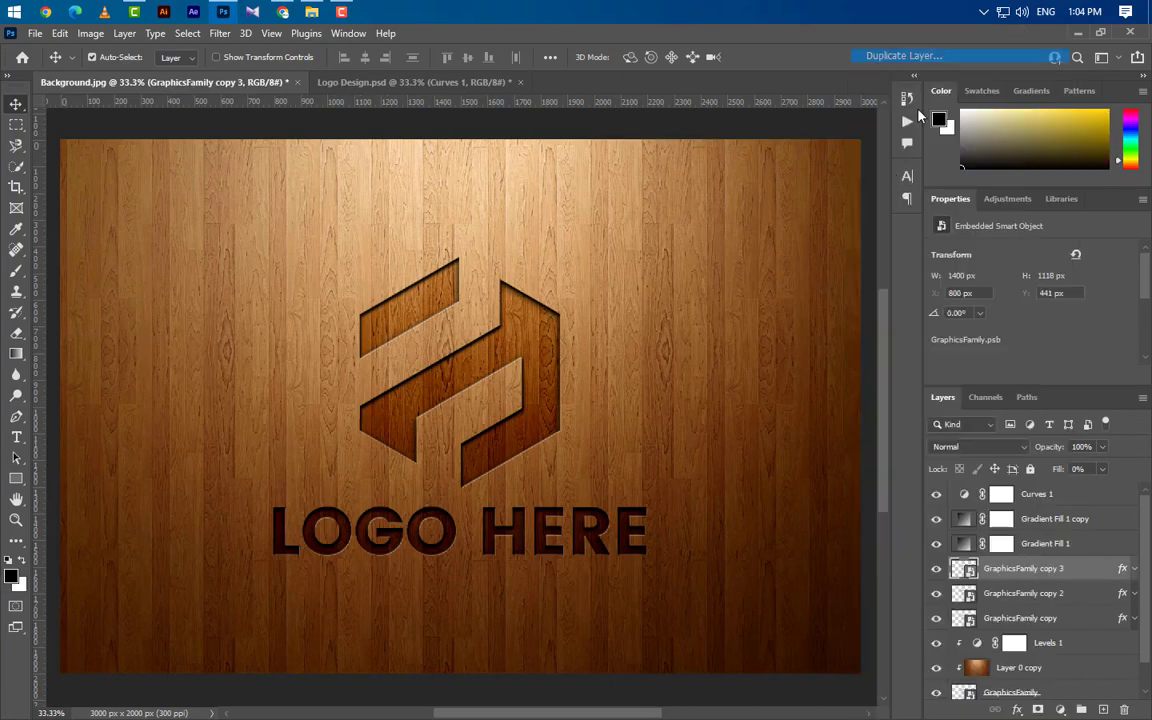
click(638, 192)
drag(1065, 576, 1010, 488)
Set the topmost logo duplicate's opacity to 0%, remove its layer effects and rename it [ YOUR LOGO HERE ]
click(1102, 447)
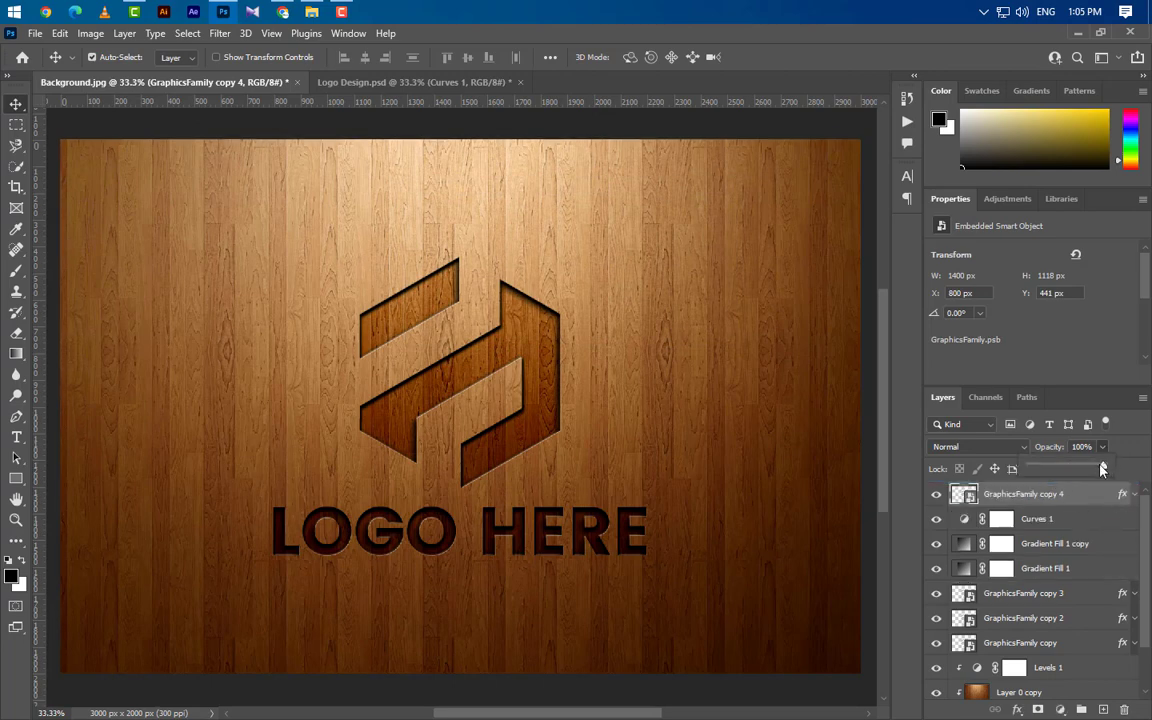
drag(1102, 468, 1015, 466)
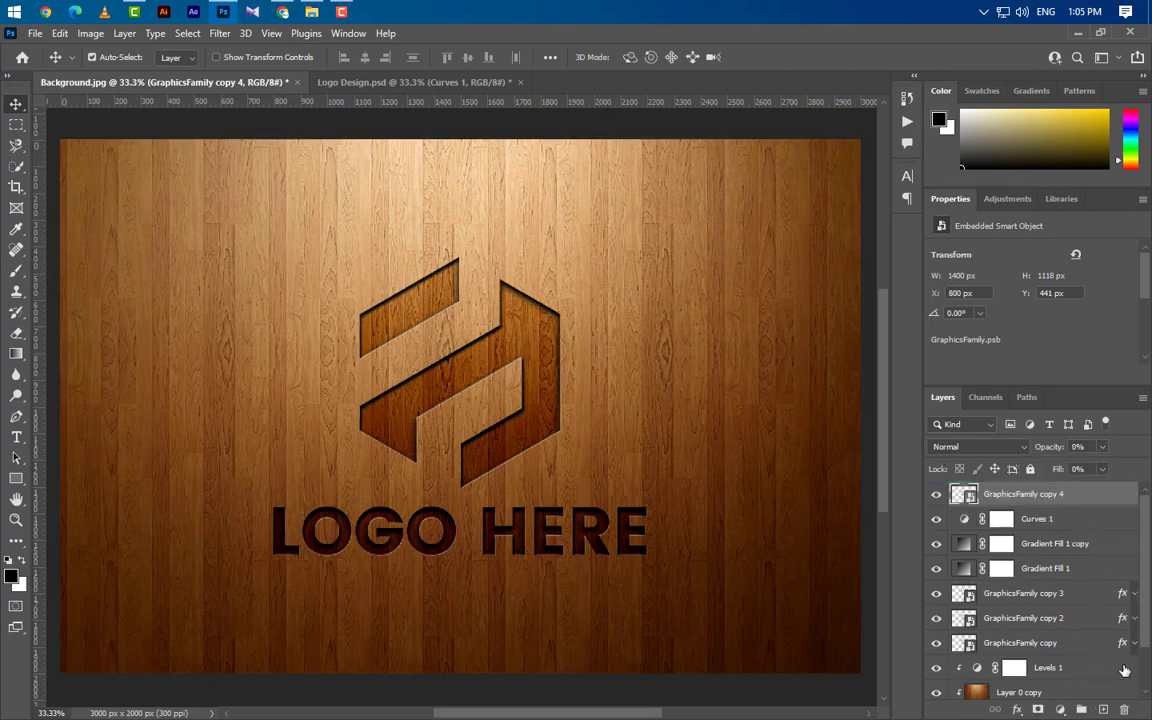
double_click(1023, 494)
text(E)
key(Return)
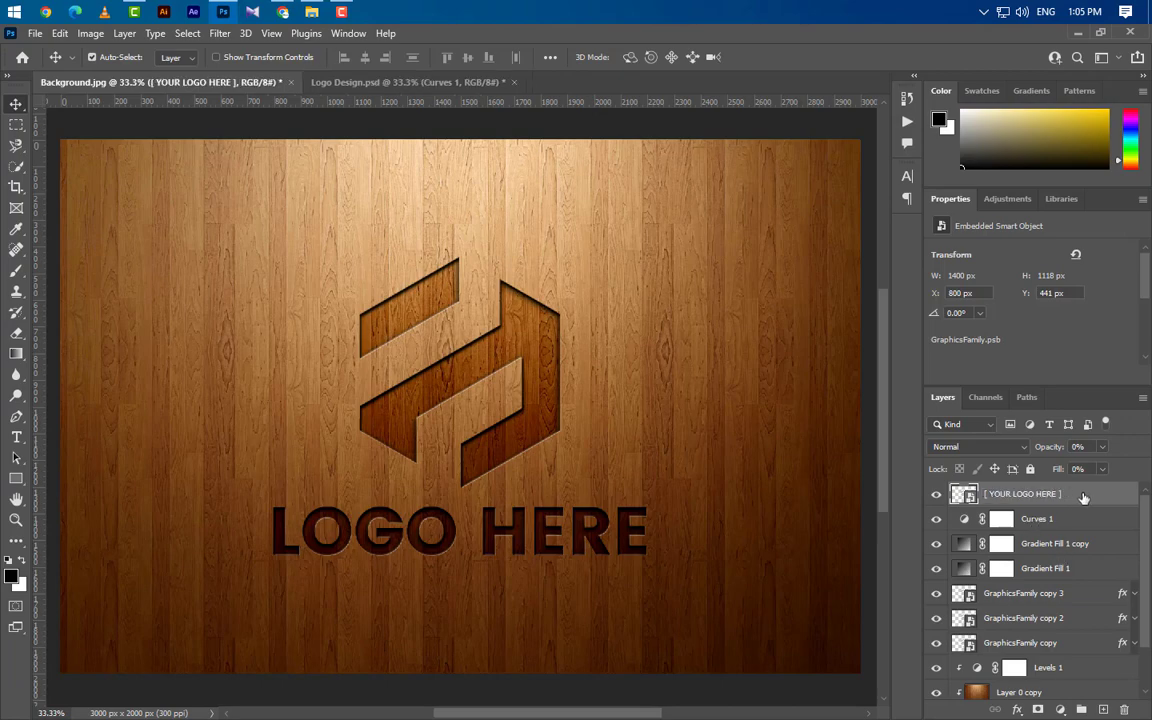
Open the [ YOUR LOGO HERE ] smart object's contents and copy the colorful logo from Logo Design.psd into it
double_click(969, 500)
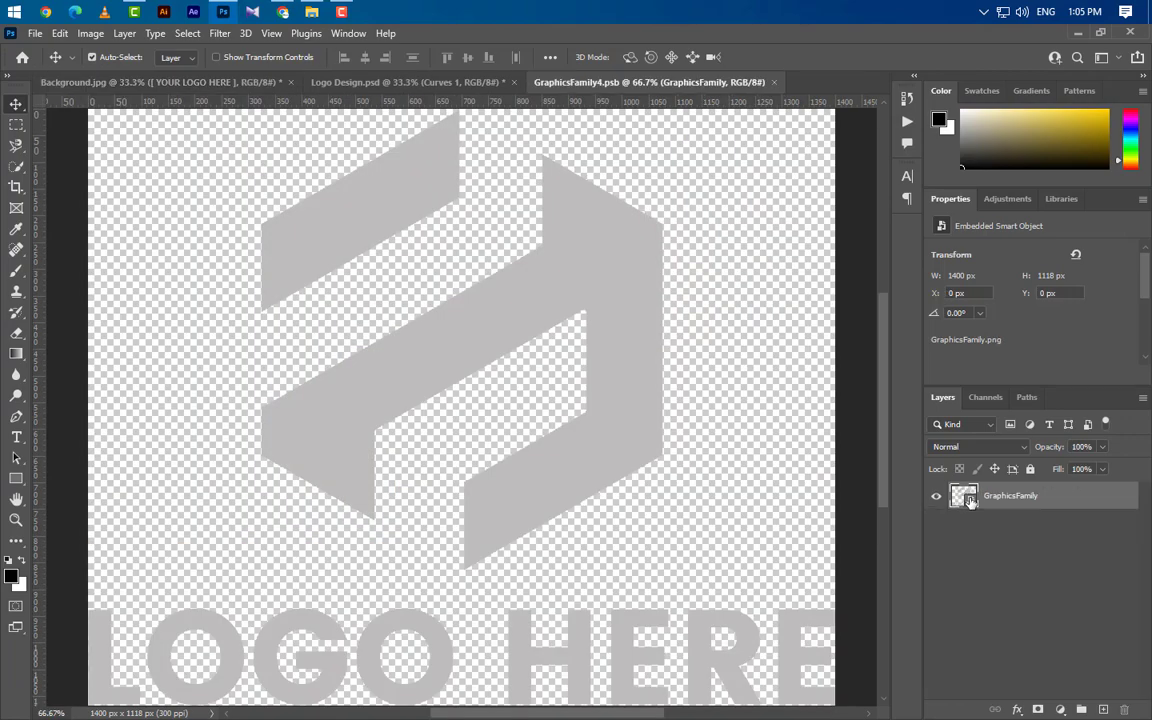
click(403, 80)
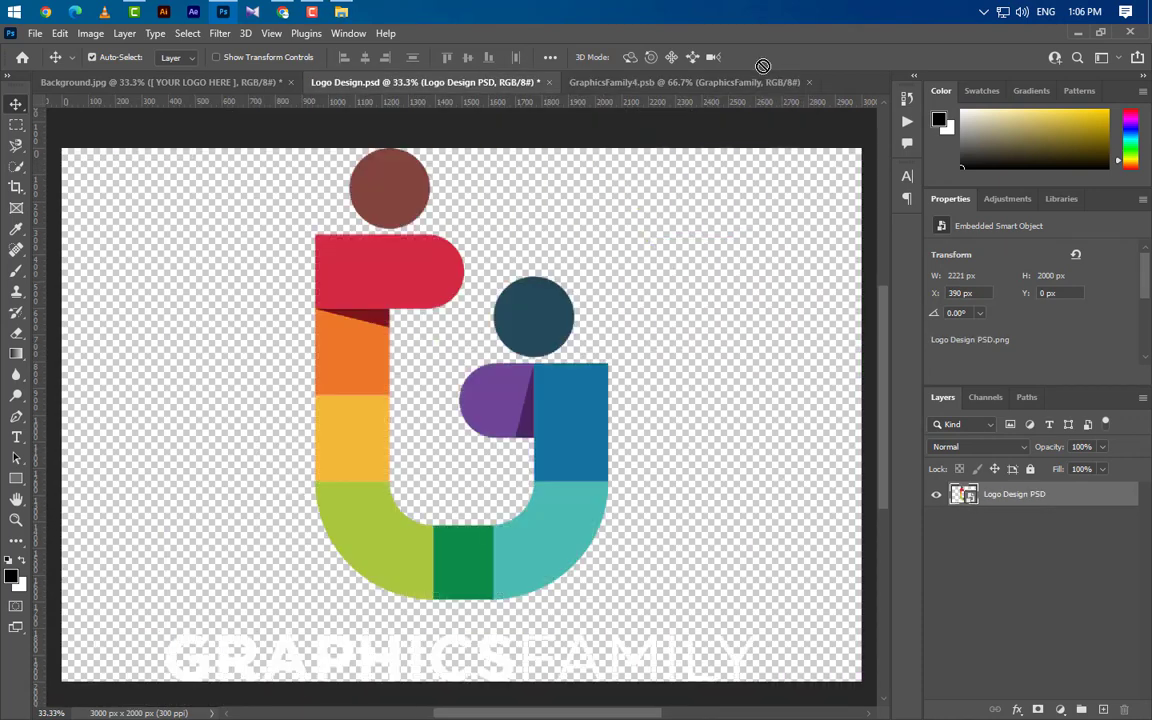
drag(762, 66, 440, 420)
scroll(632, 334, down, 2)
Scale the new logo to about 1241 × 1118 px, center it on the canvas, and hide the original GraphicsFamily layer
key(ctrl+t)
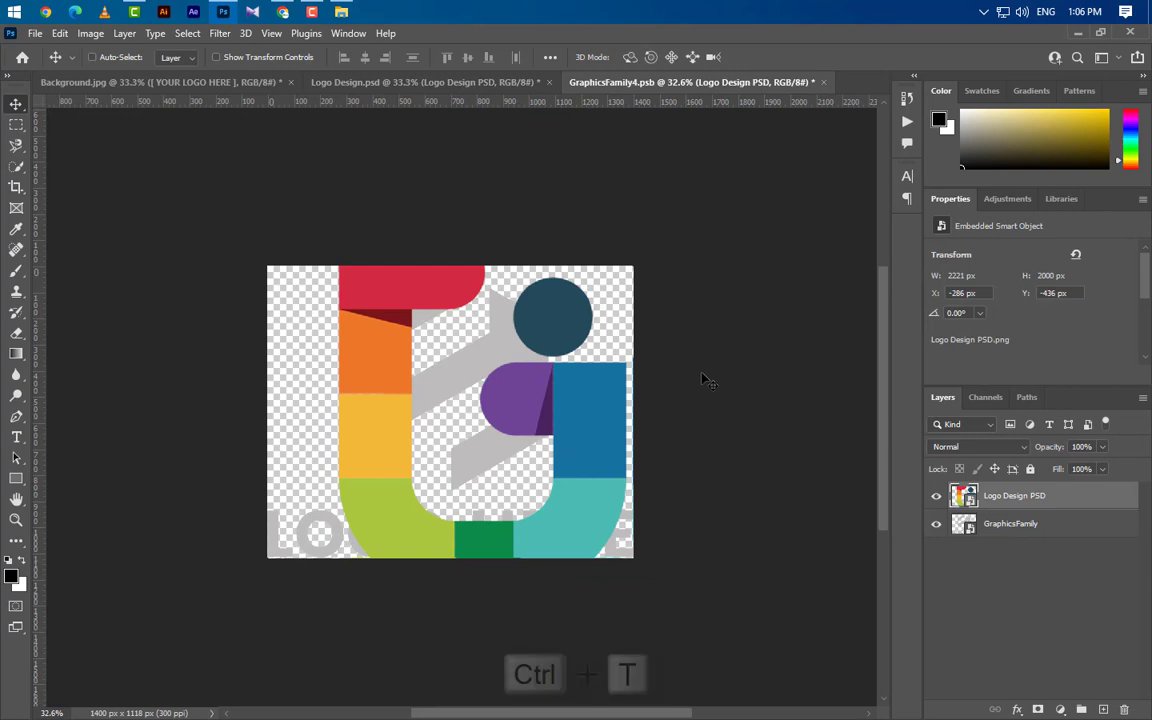
scroll(524, 349, down, 1)
drag(500, 194, 500, 290)
drag(519, 376, 492, 378)
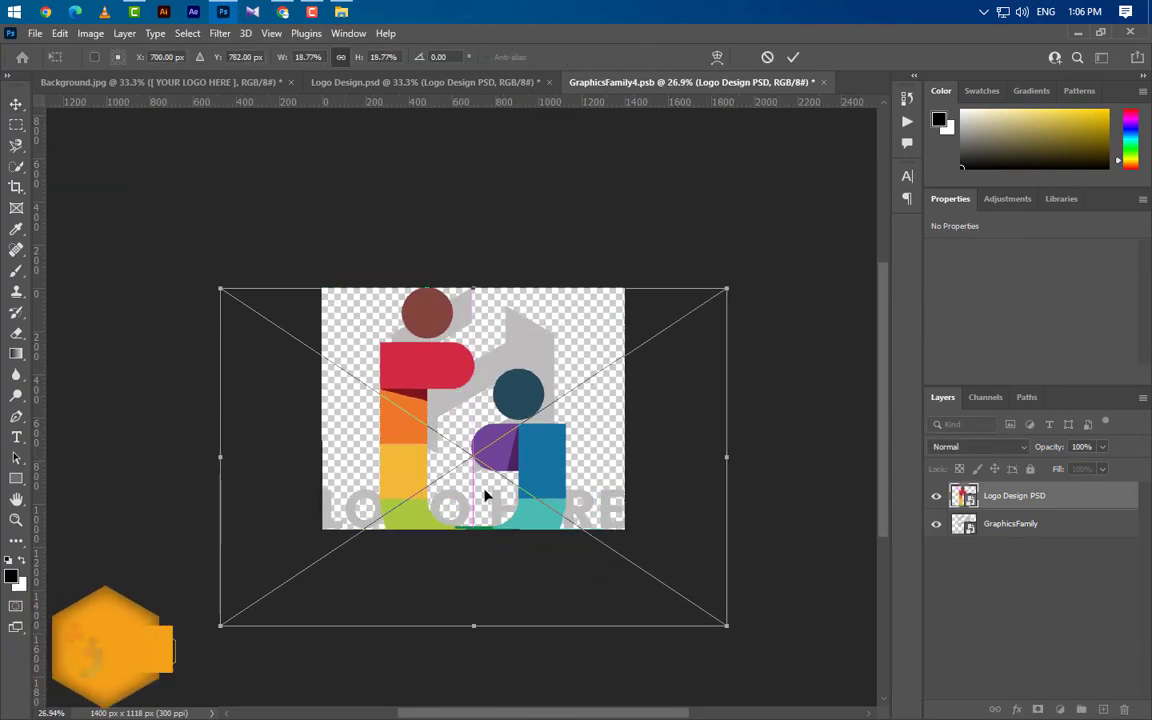
drag(473, 626, 476, 514)
key(Return)
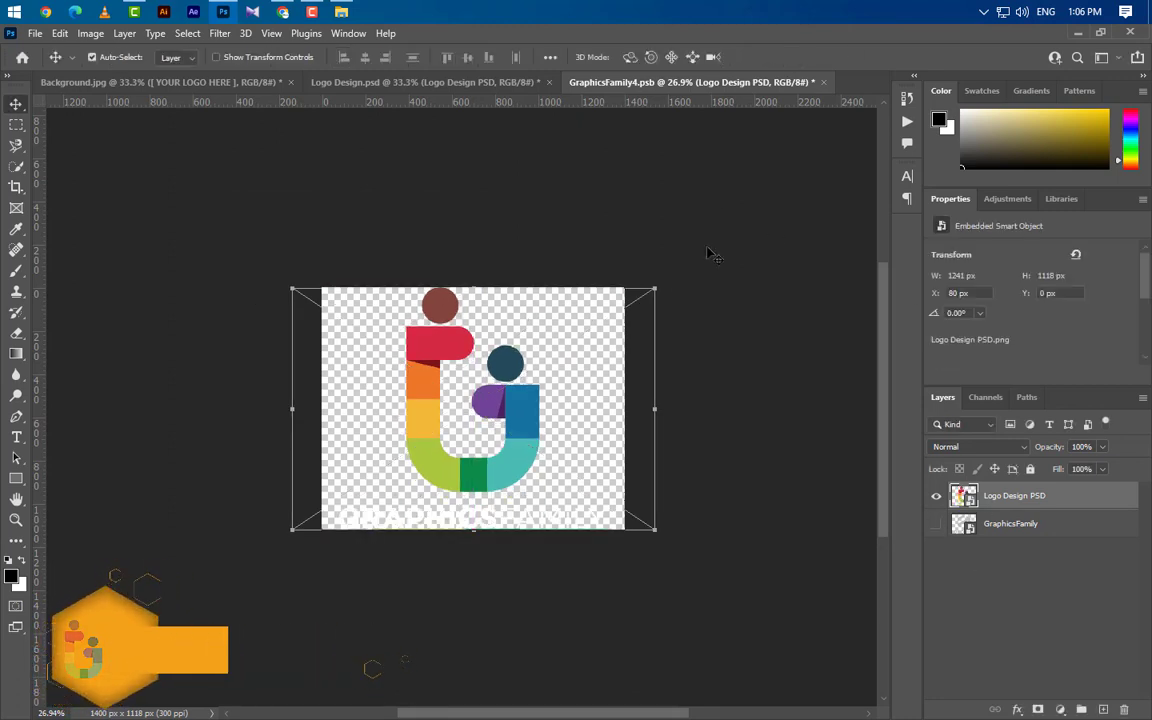
Close the smart object document with its changes saved and return to the Background.jpg mockup
click(823, 82)
click(508, 293)
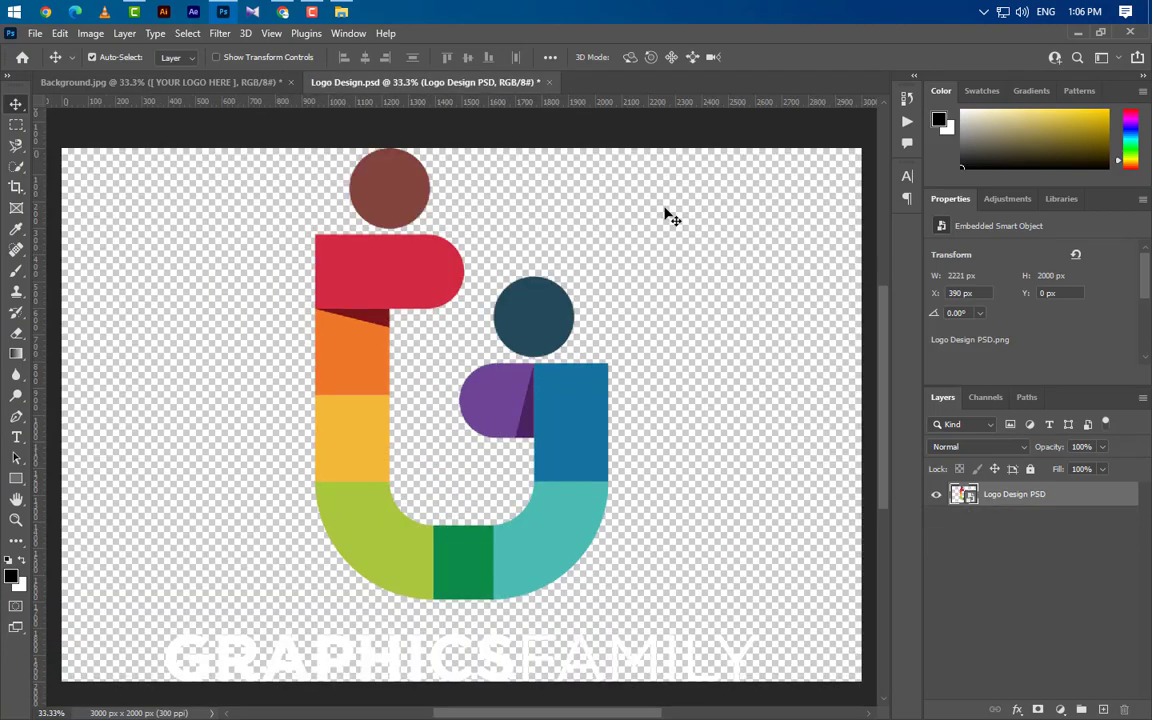
click(166, 81)
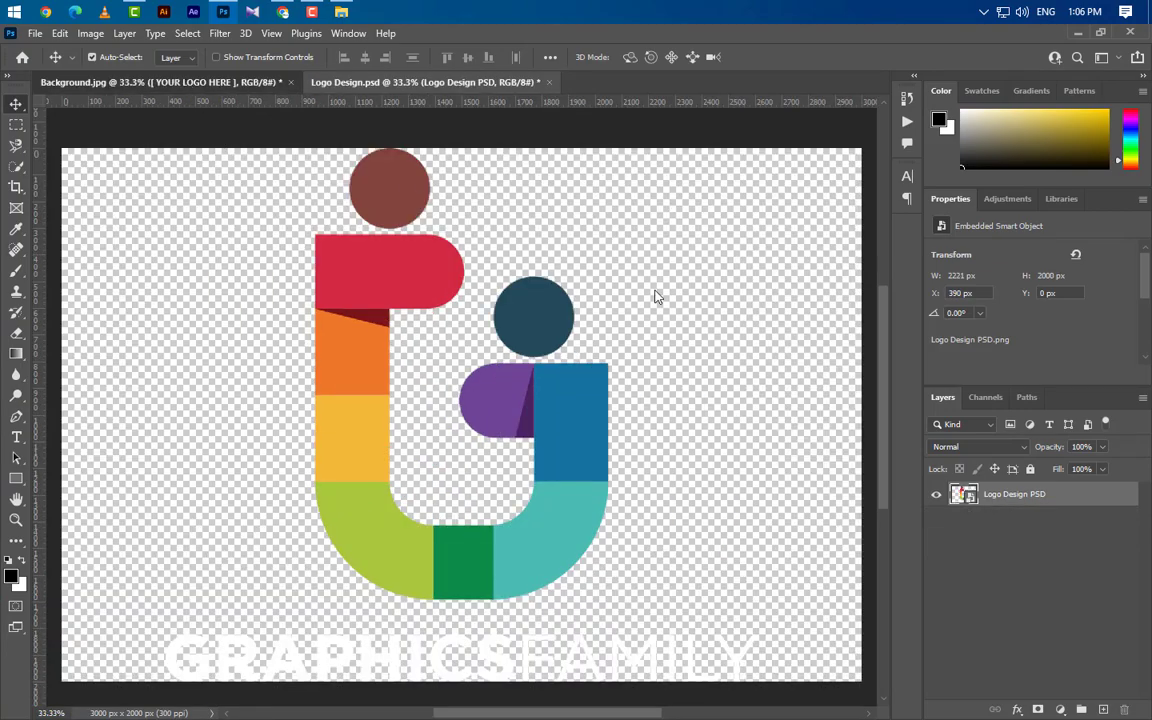